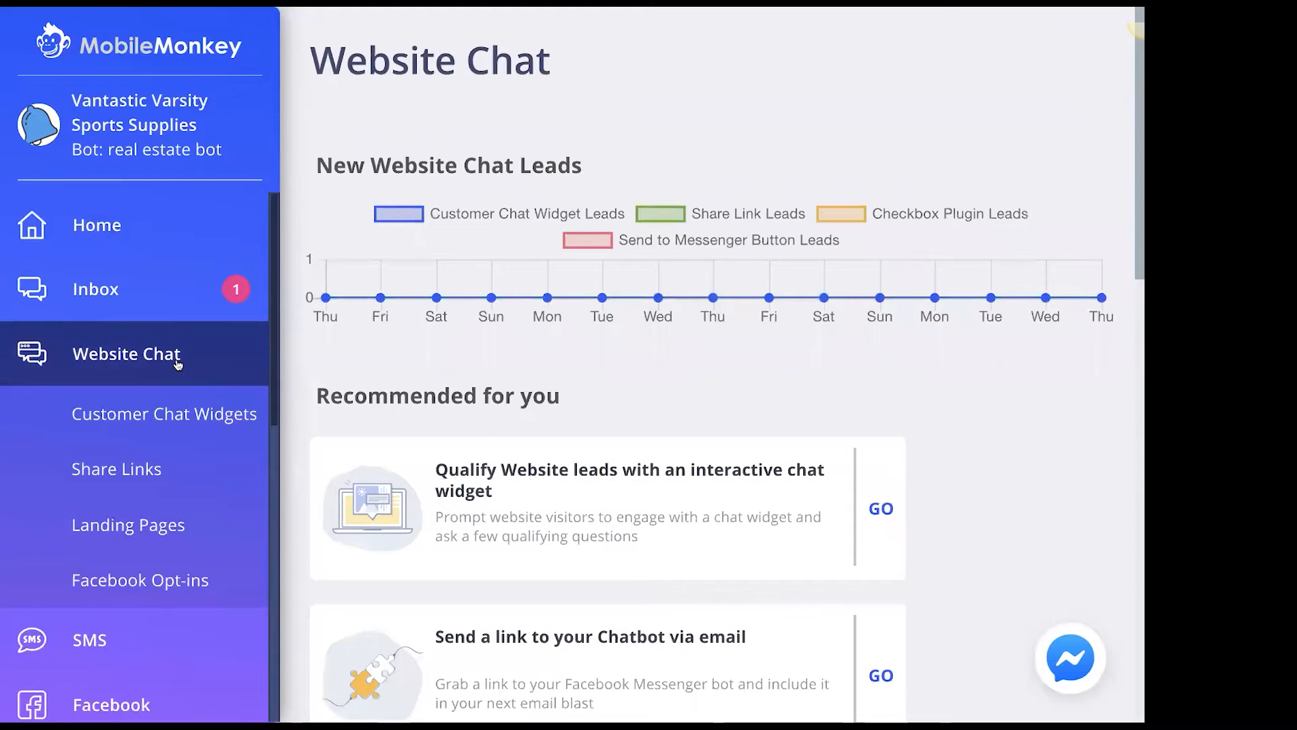
Add a new customer chat widget and rename it "Test Widget".
{"action": "left_click", "coordinate": [196, 424]}
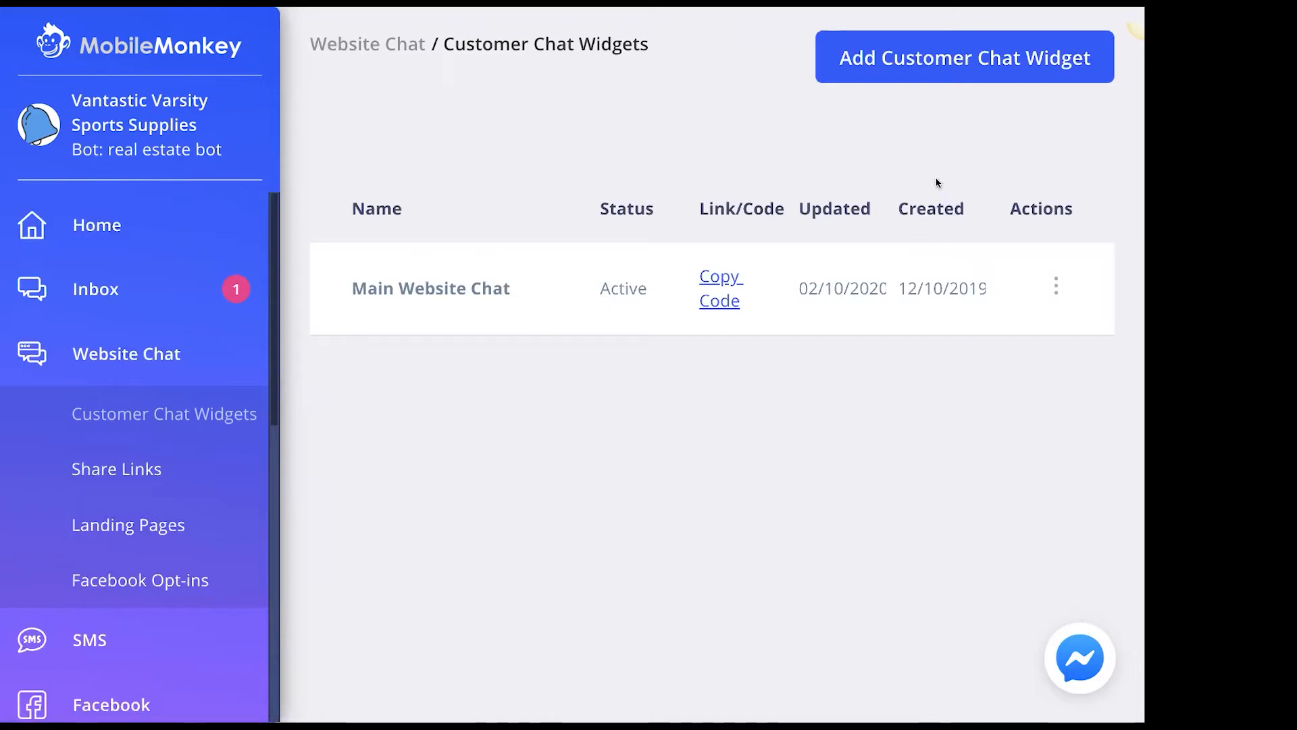
{"action": "left_click", "coordinate": [955, 60]}
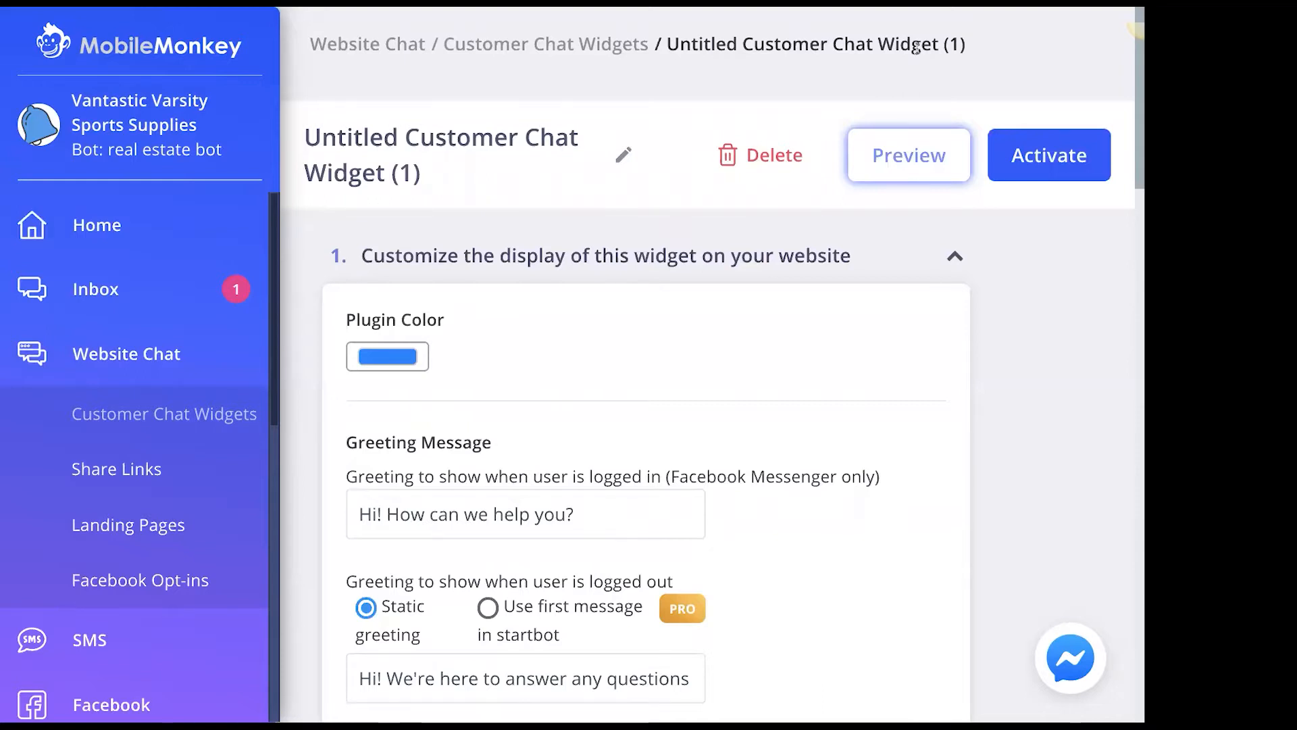
{"action": "left_click", "coordinate": [623, 155]}
{"action": "left_click", "coordinate": [373, 151]}
{"action": "key", "text": "super+a"}
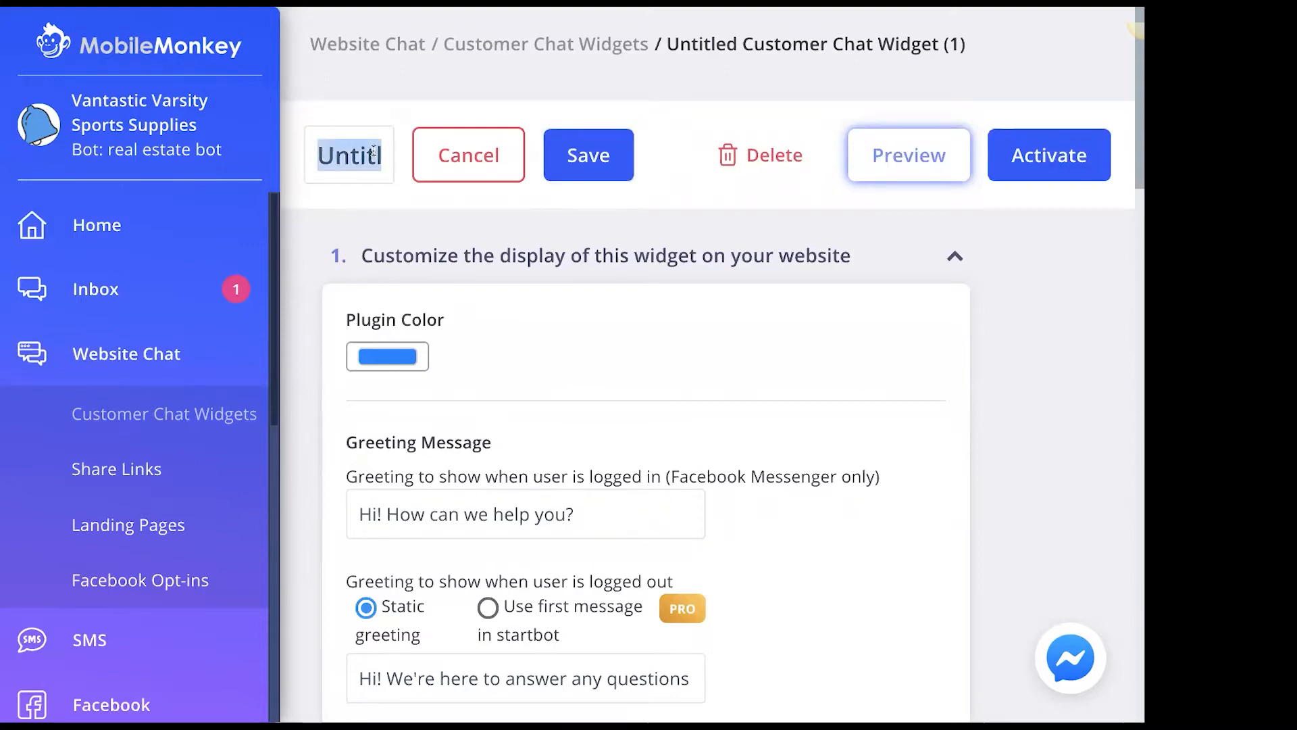
{"action": "type", "text": "atest Widgrt"}
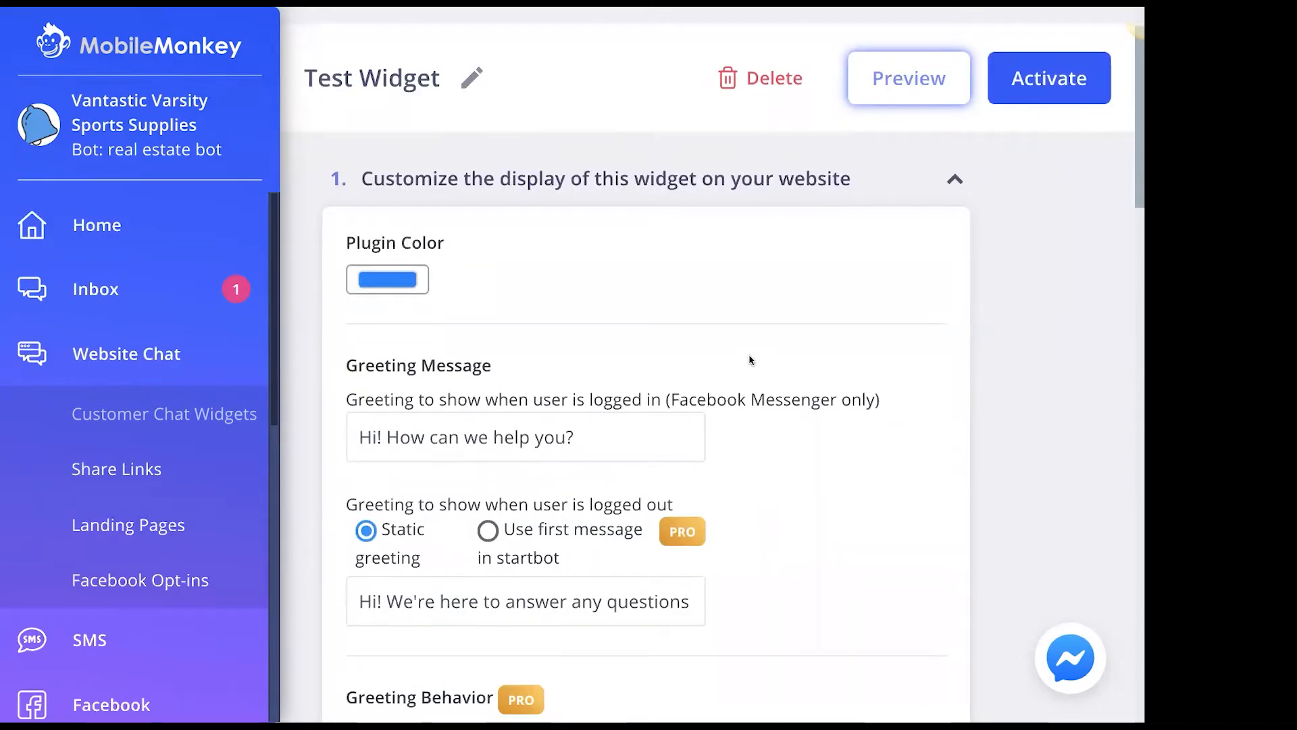
Change the widget's plugin color to red and set the logged-out greeting to use the first message in startbot.
{"action": "scroll", "coordinate": [749, 360], "scroll_direction": "down", "scroll_amount": 1}
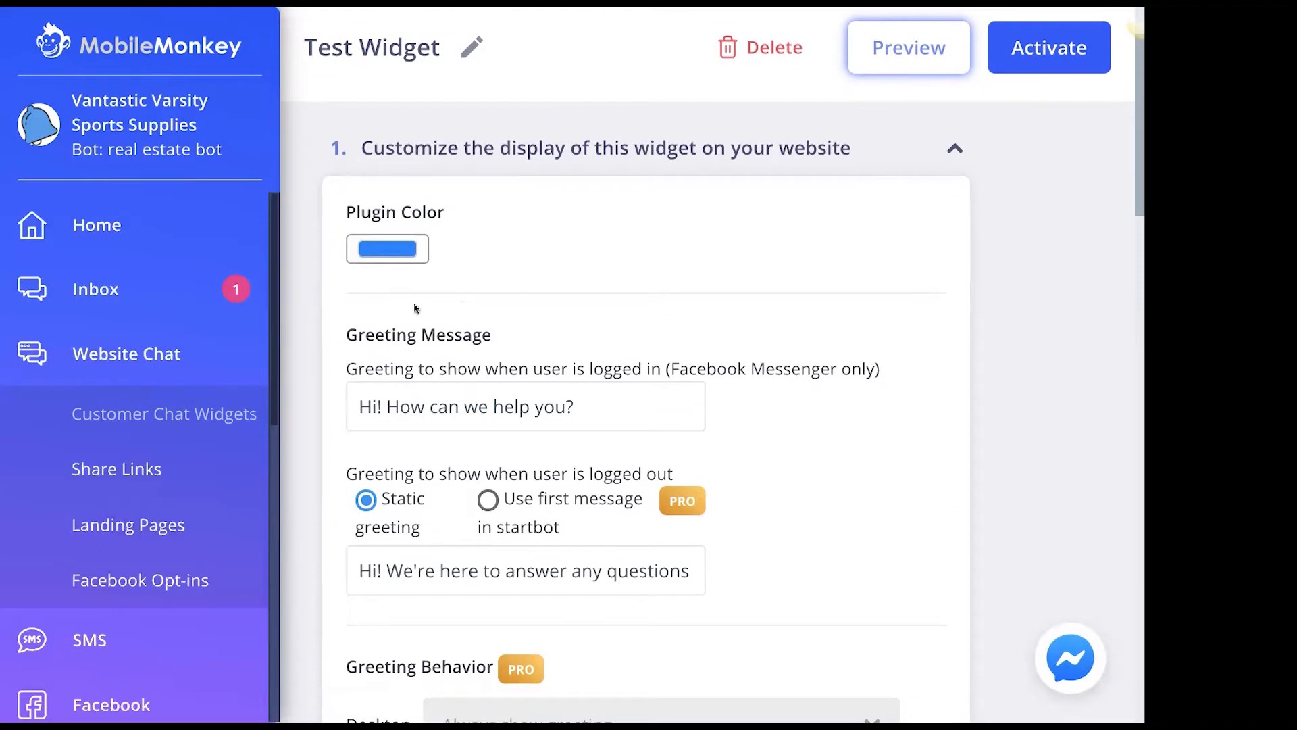
{"action": "left_click", "coordinate": [395, 251]}
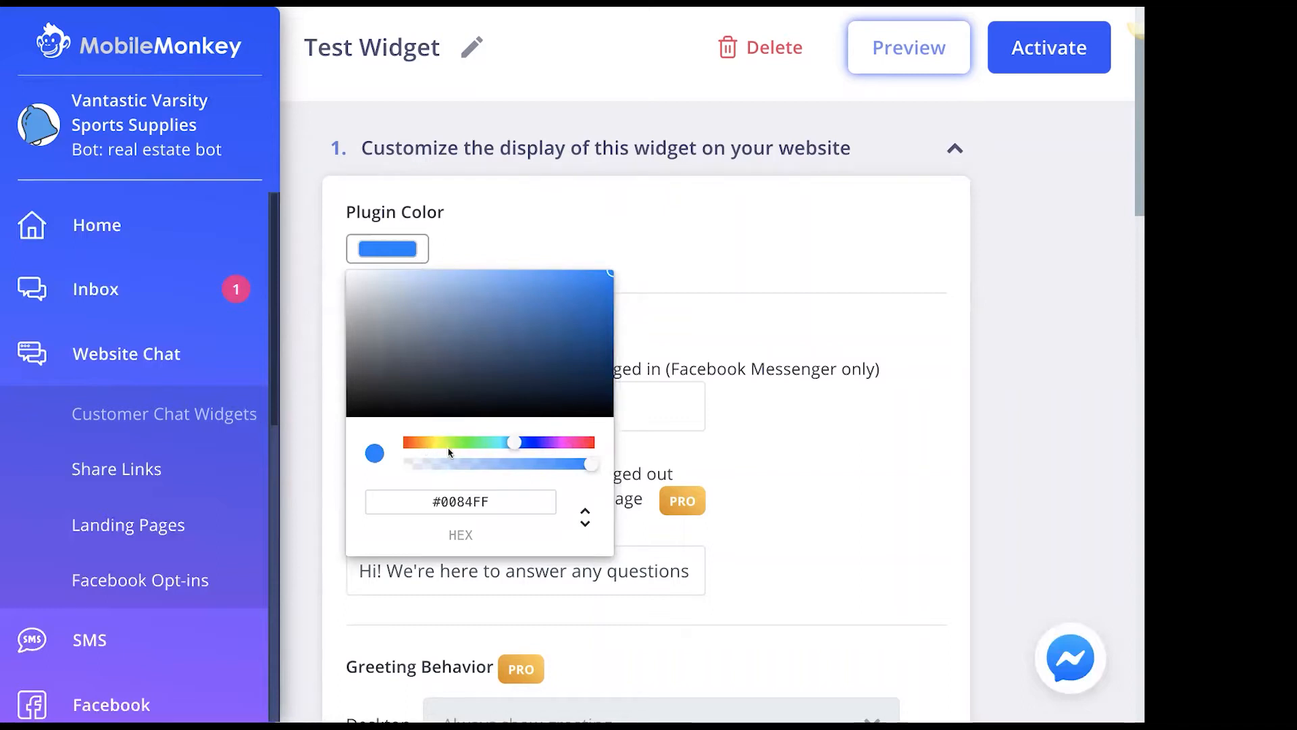
{"action": "left_click", "coordinate": [589, 446]}
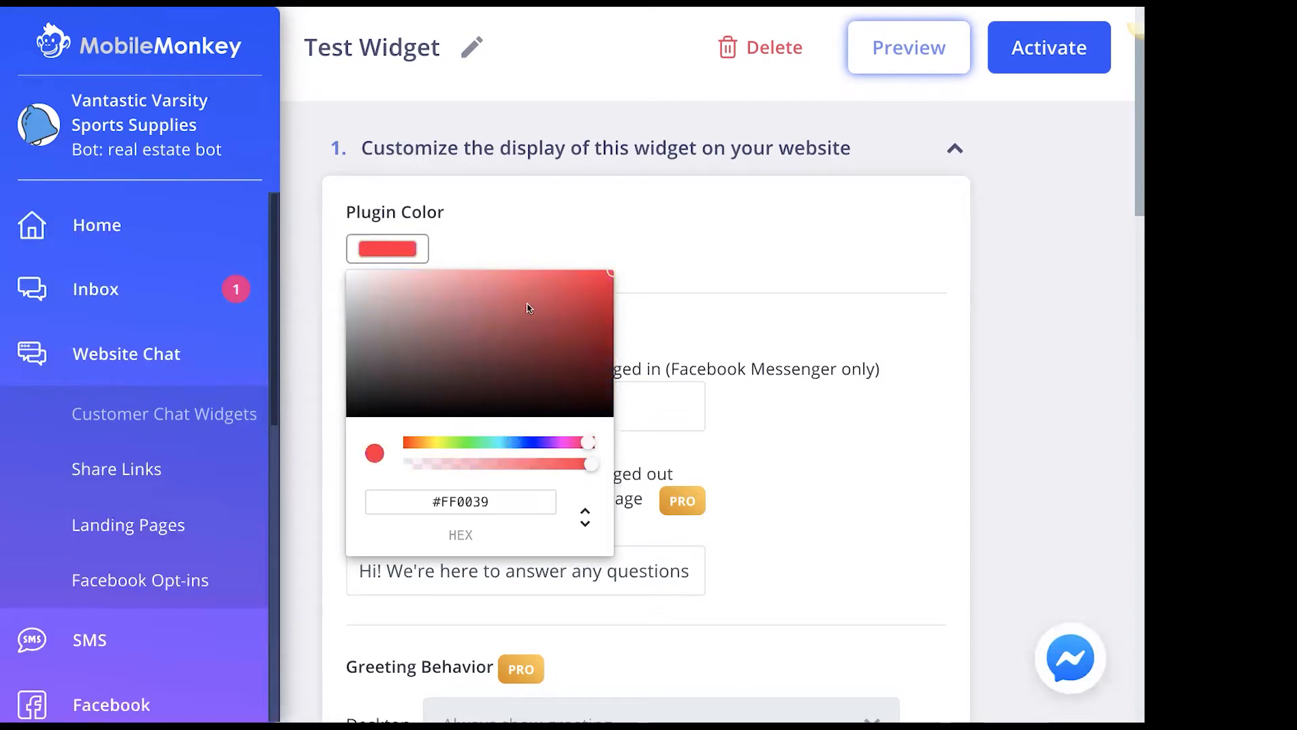
{"action": "left_click", "coordinate": [605, 247]}
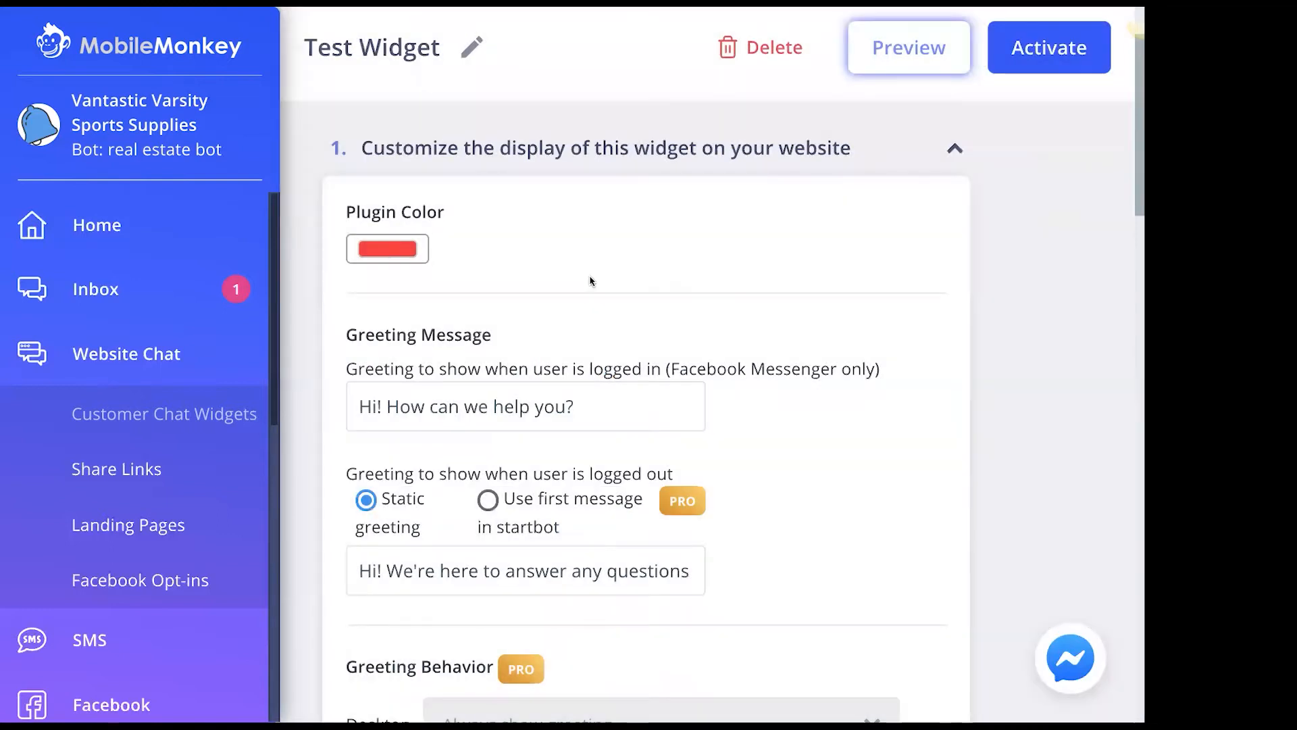
{"action": "scroll", "coordinate": [590, 281], "scroll_direction": "down", "scroll_amount": 3}
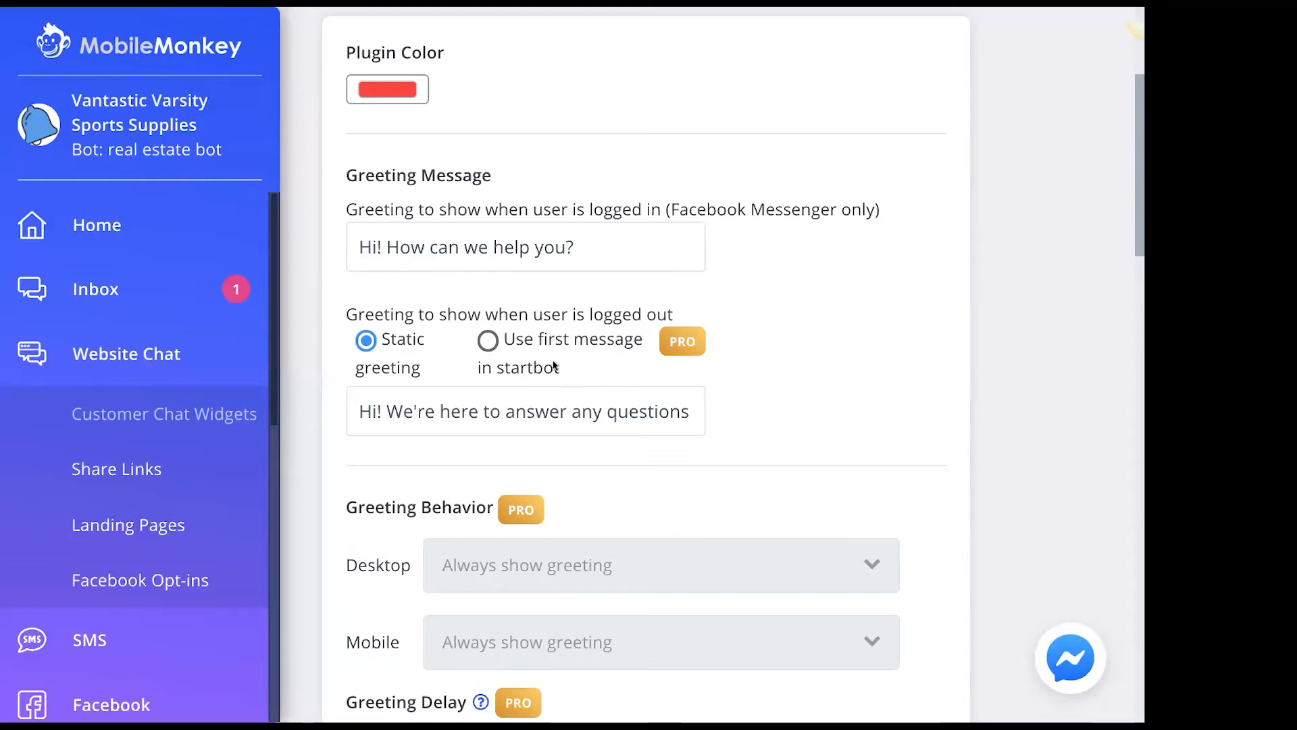
{"action": "left_click", "coordinate": [488, 340]}
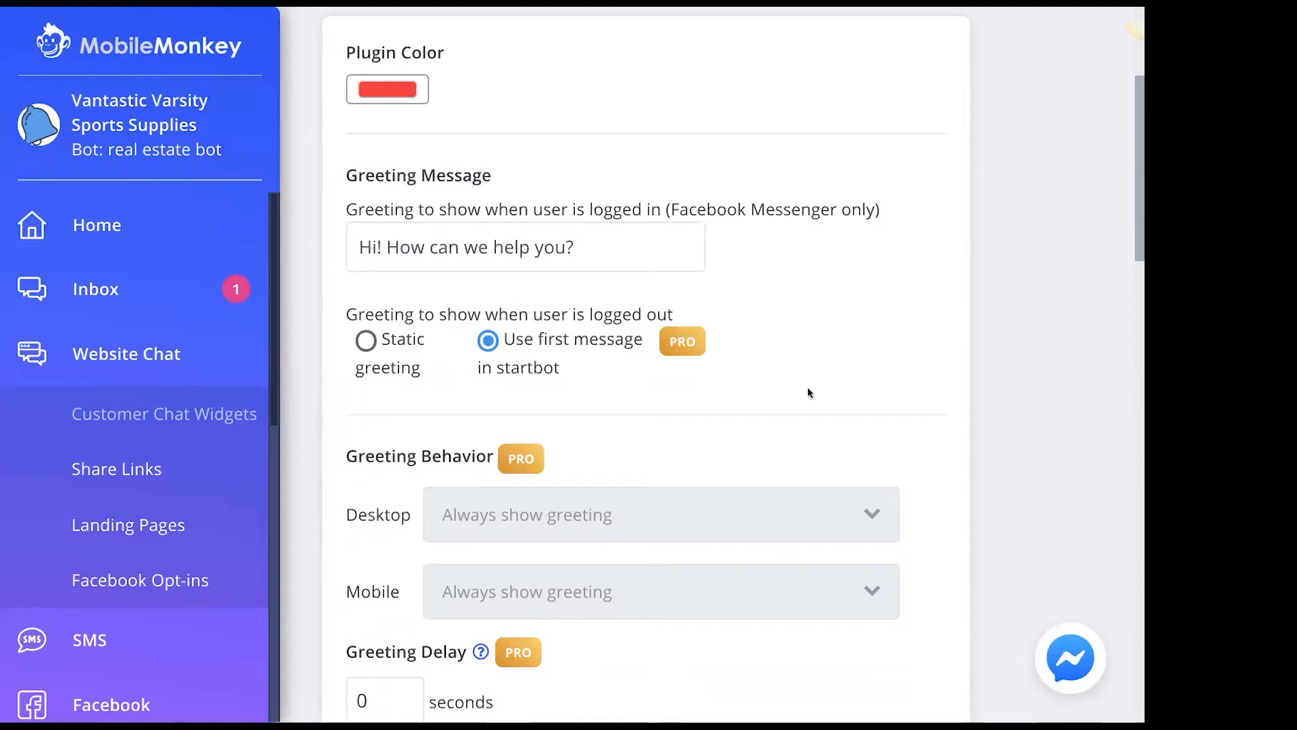
Examine the widget's greeting behavior, greeting delay and branding settings, and the default StartBot message.
{"action": "scroll", "coordinate": [808, 393], "scroll_direction": "down", "scroll_amount": 1}
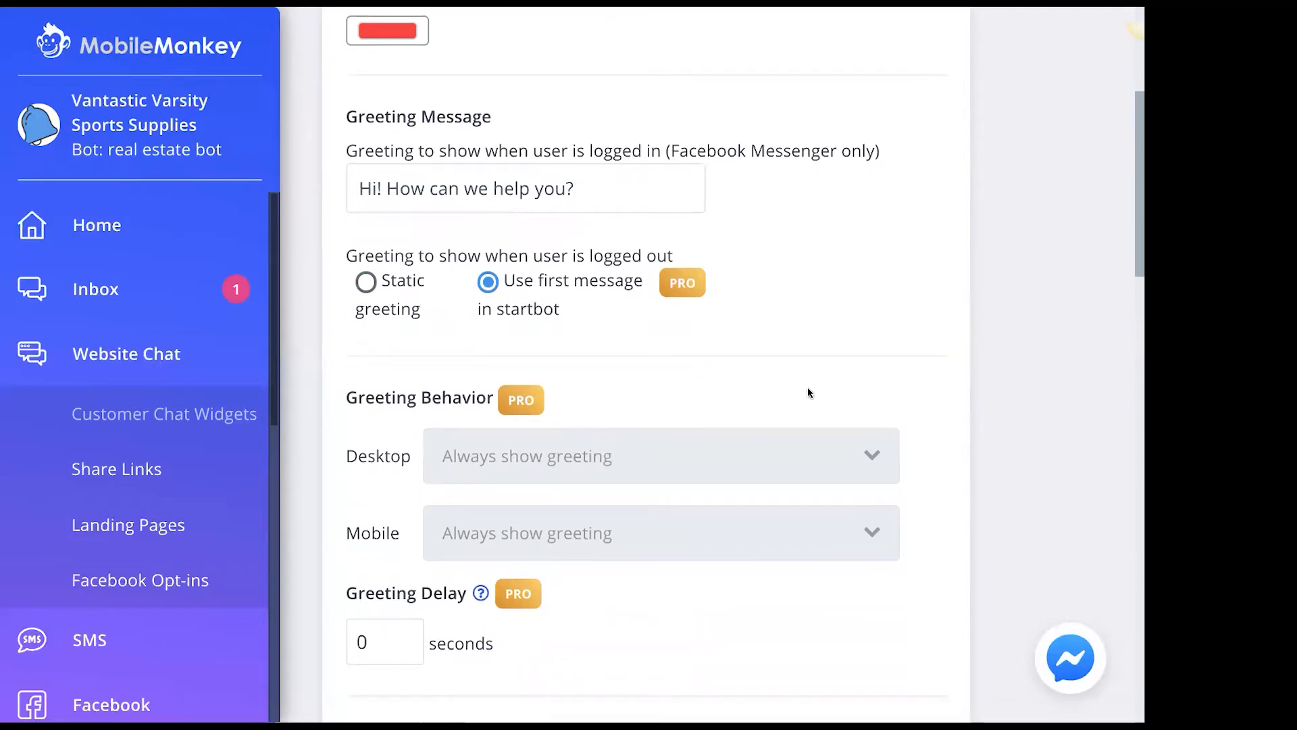
{"action": "scroll", "coordinate": [983, 479], "scroll_direction": "down", "scroll_amount": 1}
{"action": "scroll", "coordinate": [983, 479], "scroll_direction": "down", "scroll_amount": 3}
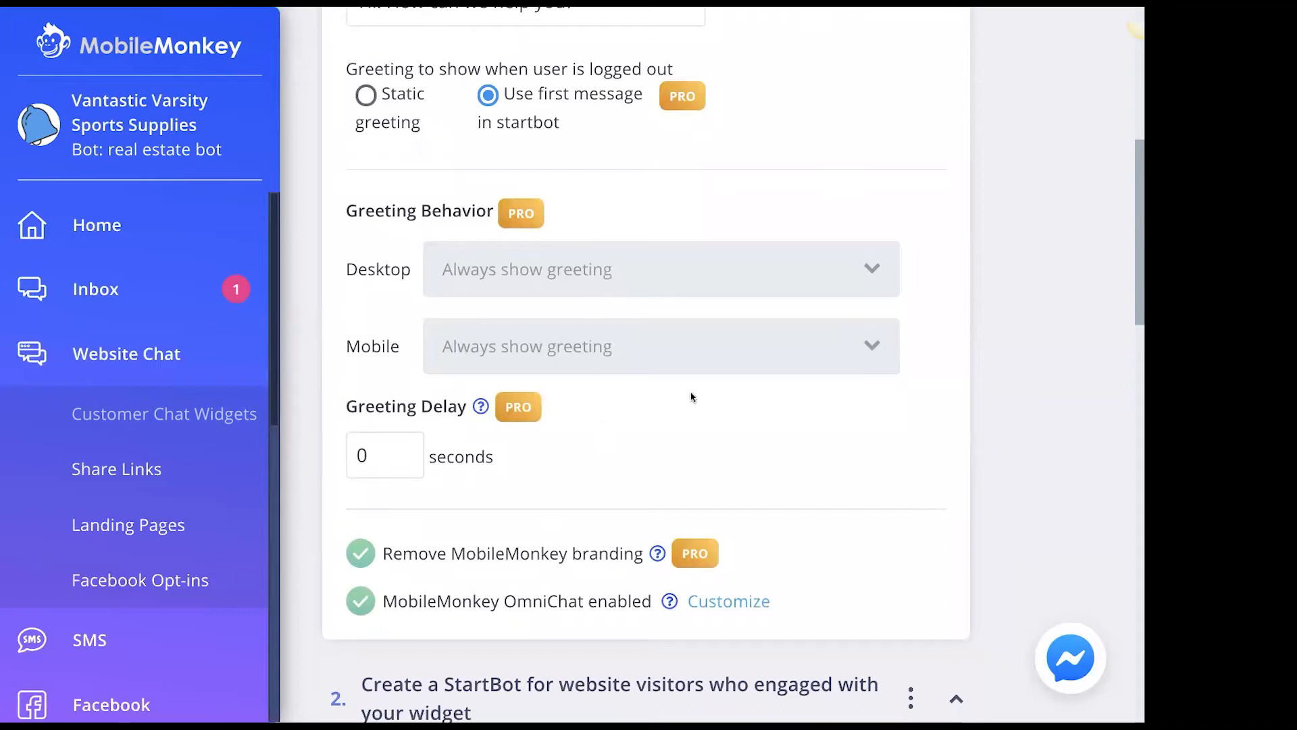
{"action": "scroll", "coordinate": [692, 397], "scroll_direction": "down", "scroll_amount": 4}
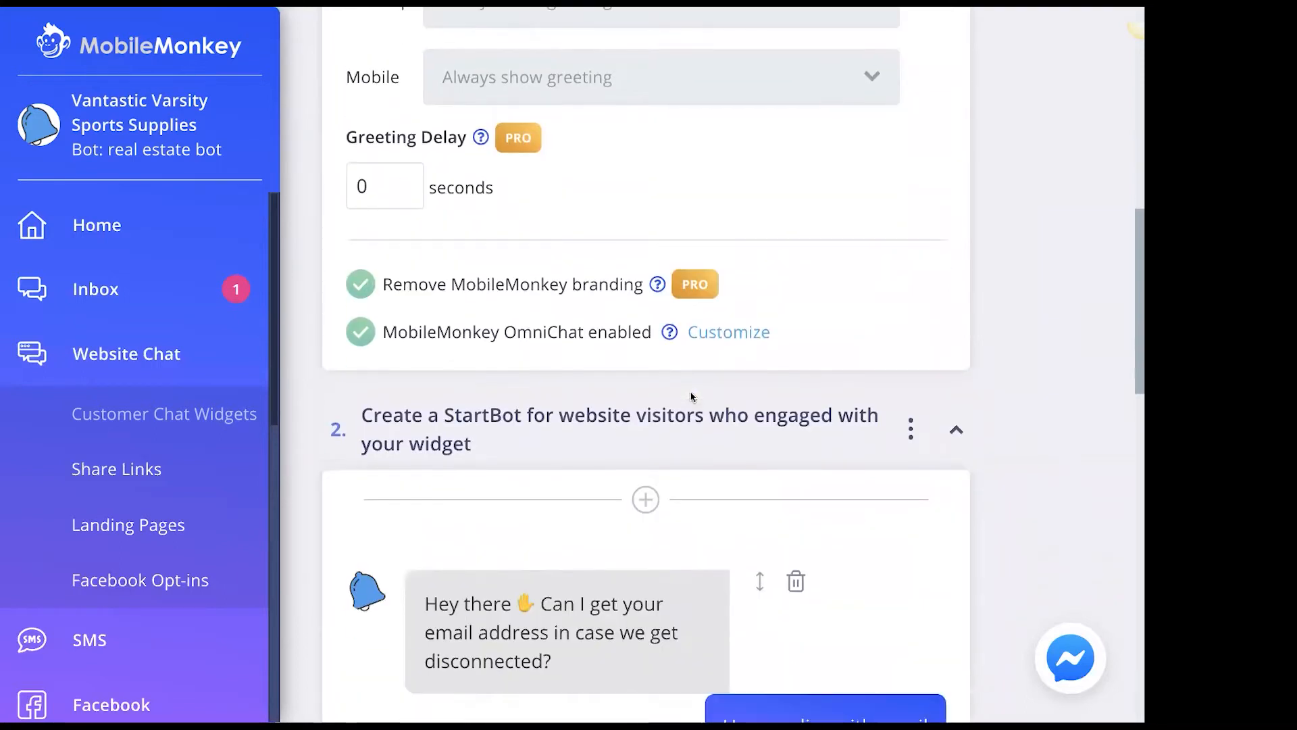
{"action": "scroll", "coordinate": [692, 397], "scroll_direction": "down", "scroll_amount": 4}
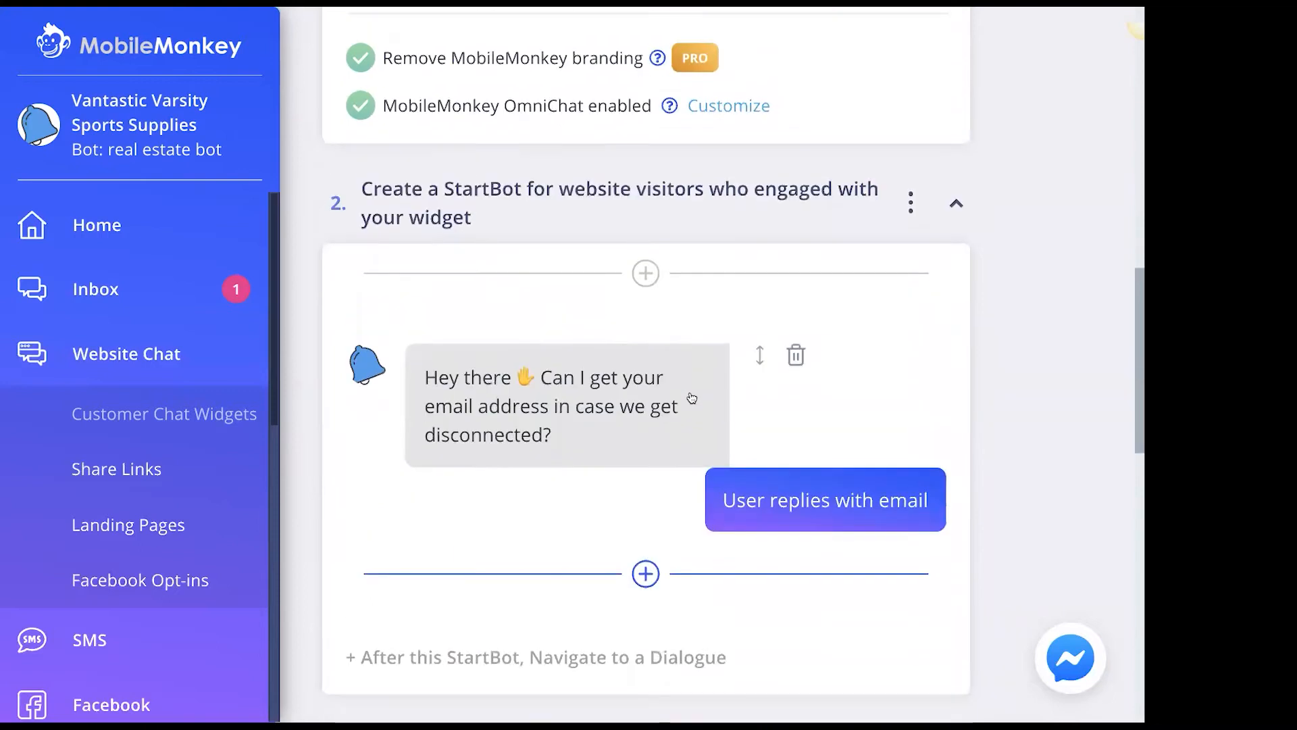
{"action": "scroll", "coordinate": [678, 360], "scroll_direction": "up", "scroll_amount": 8}
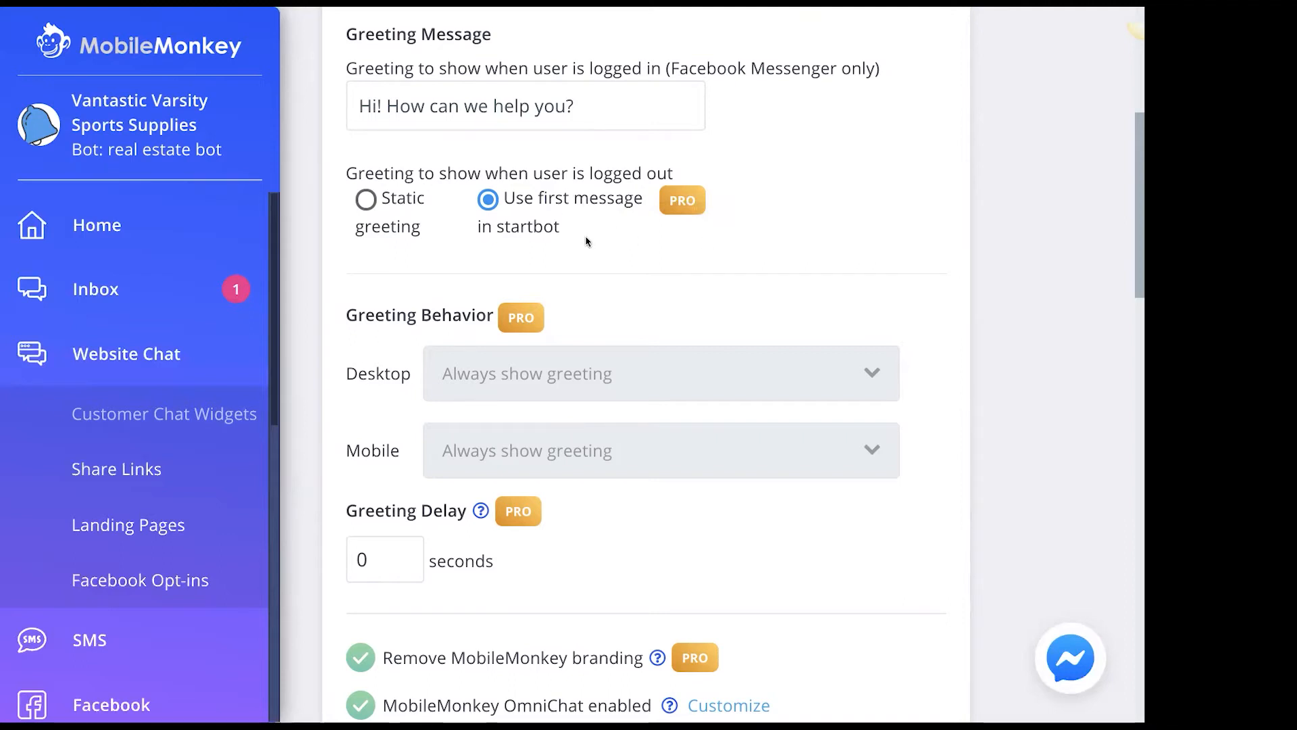
{"action": "scroll", "coordinate": [899, 481], "scroll_direction": "down", "scroll_amount": 10}
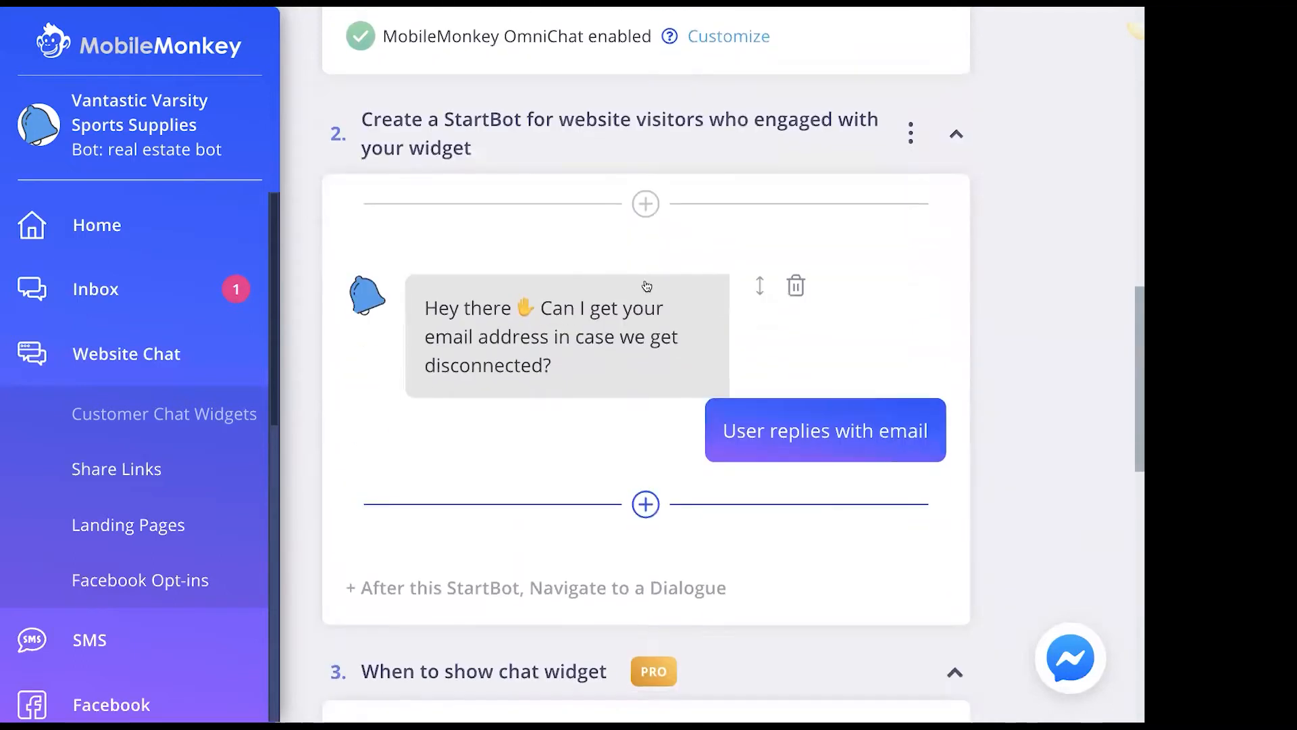
Insert a Quick Question at the start of the StartBot with the opening line "Hey There! 👋".
{"action": "left_click", "coordinate": [645, 204]}
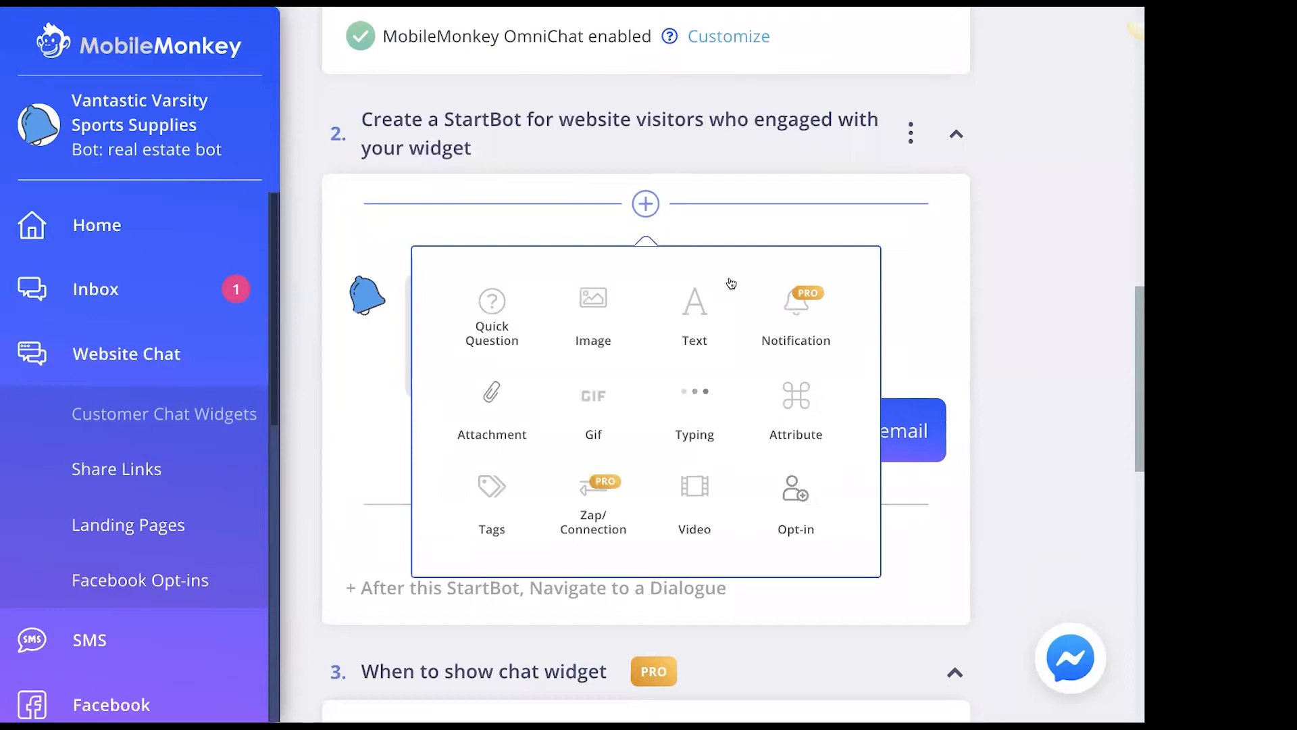
{"action": "left_click", "coordinate": [514, 335]}
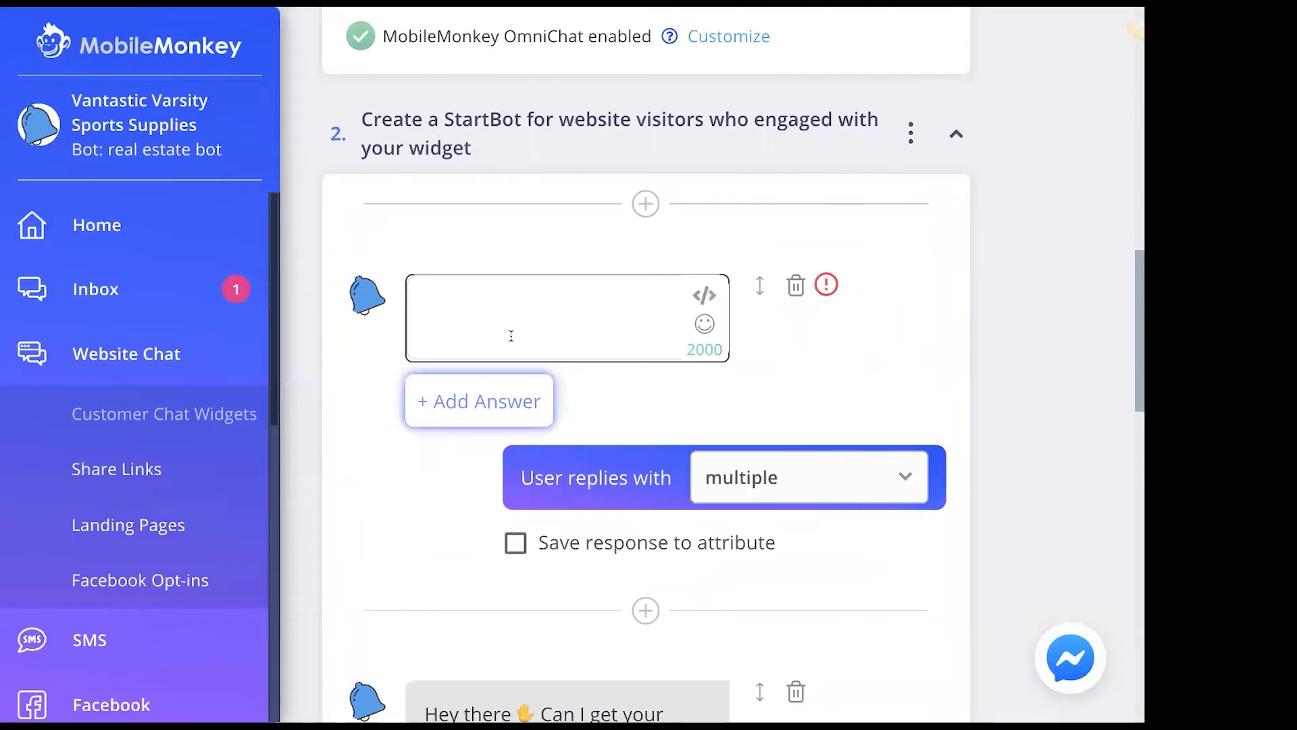
{"action": "type", "text": "Hey Thefre"}
{"action": "key", "text": "BackSpace"}
{"action": "key", "text": "BackSpace"}
{"action": "key", "text": "BackSpace"}
{"action": "type", "text": "re"}
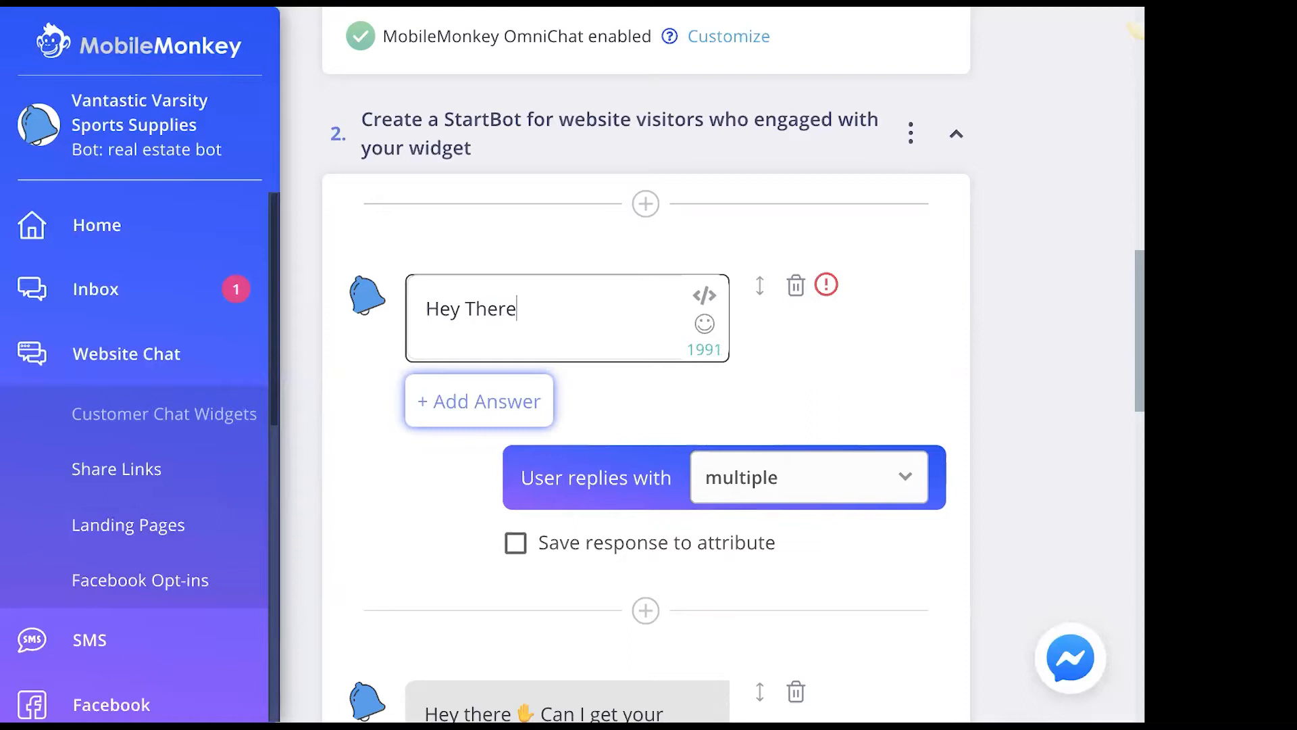
{"action": "type", "text": "!"}
{"action": "left_click", "coordinate": [711, 321]}
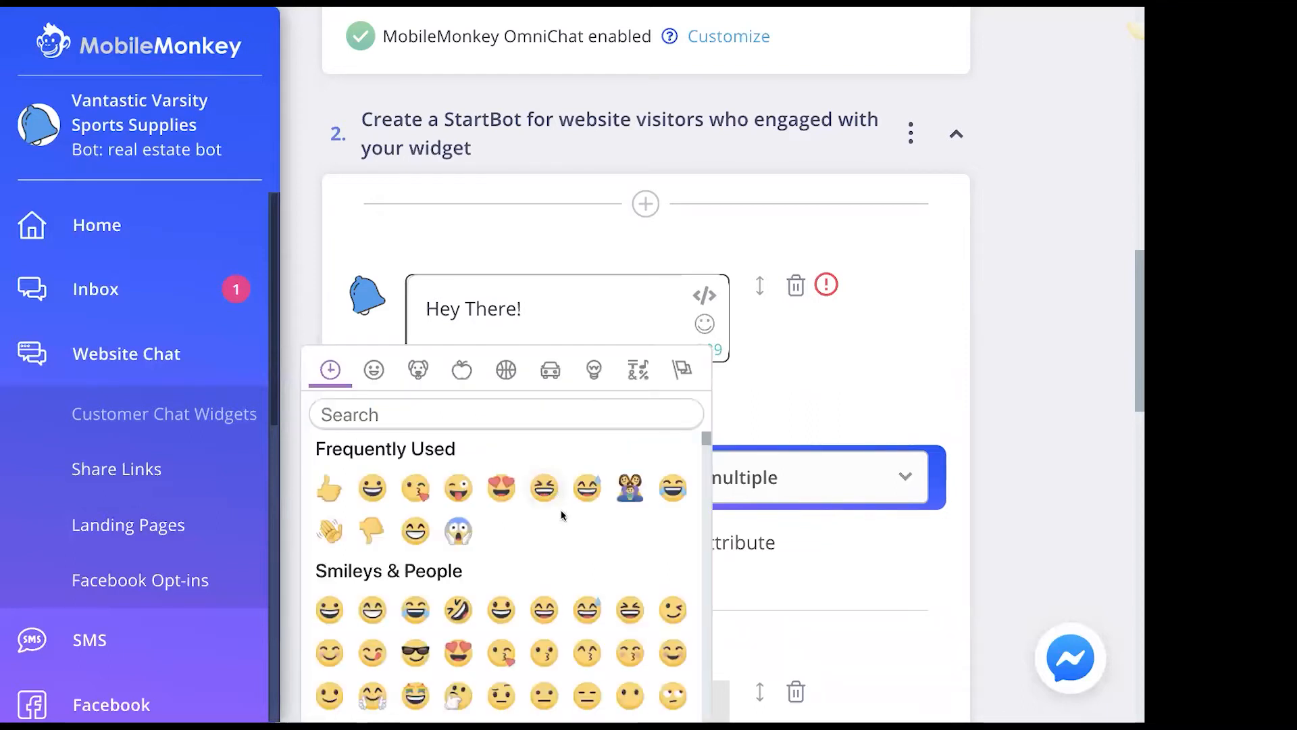
{"action": "left_click", "coordinate": [336, 532]}
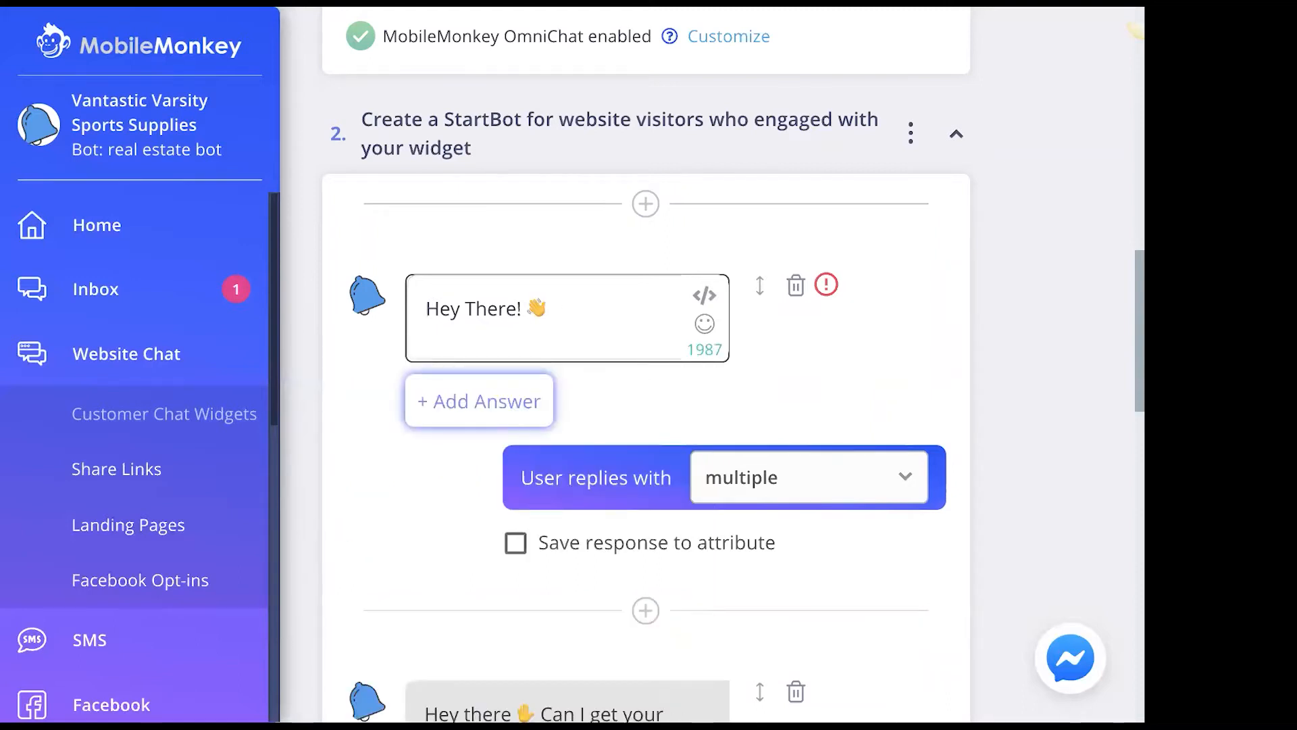
Add a second line to the opening question reading "Do you want 15% off your next purchase?".
{"action": "key", "text": "Return"}
{"action": "type", "text": "Do yiwan"}
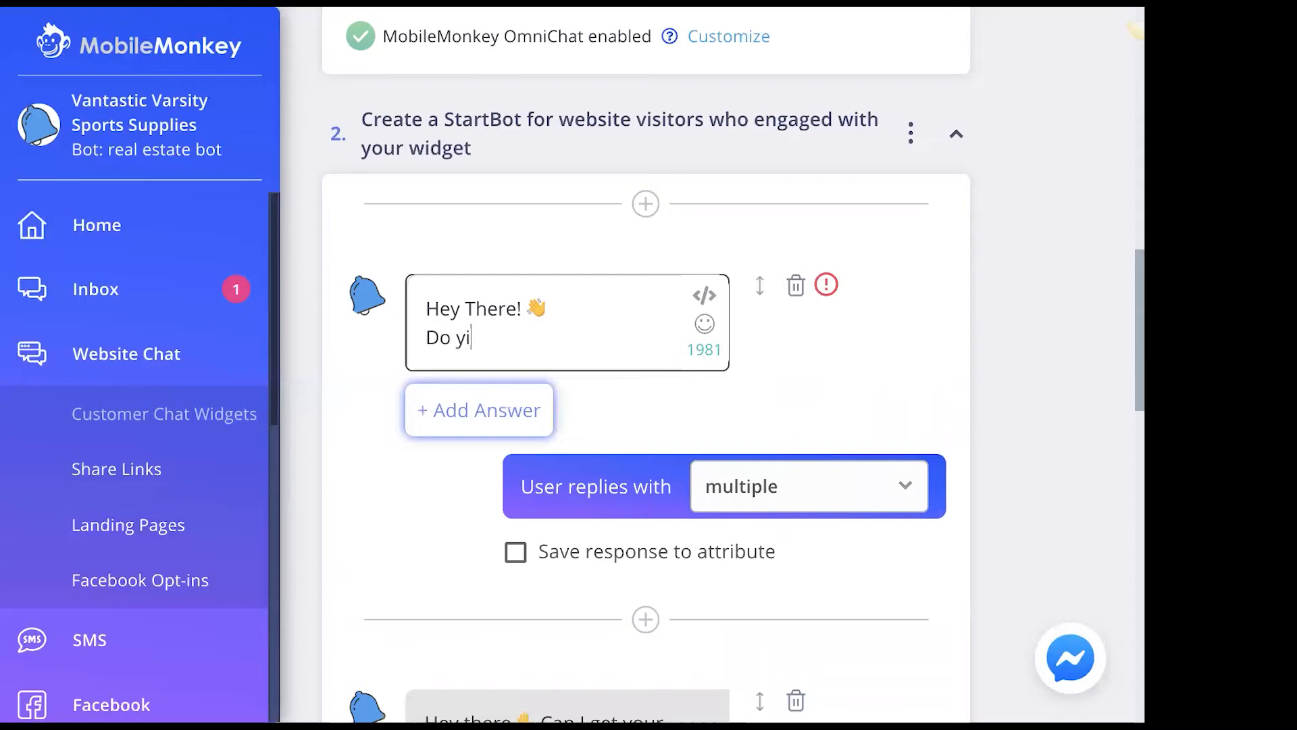
{"action": "key", "text": "BackSpace"}
{"action": "key", "text": "BackSpace"}
{"action": "key", "text": "BackSpace"}
{"action": "key", "text": "BackSpace"}
{"action": "key", "text": "BackSpace"}
{"action": "key", "text": "BackSpace"}
{"action": "type", "text": "u you want "}
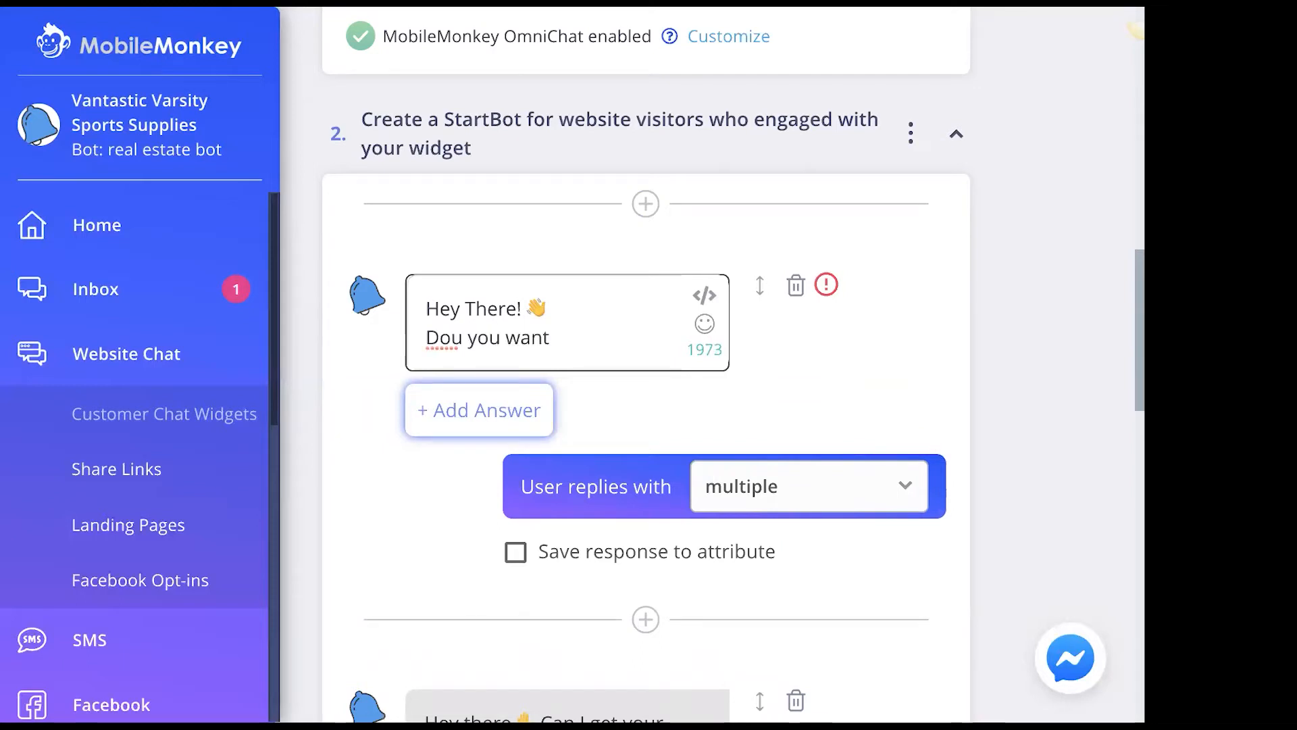
{"action": "type", "text": "15%"}
{"action": "key", "text": "BackSpace"}
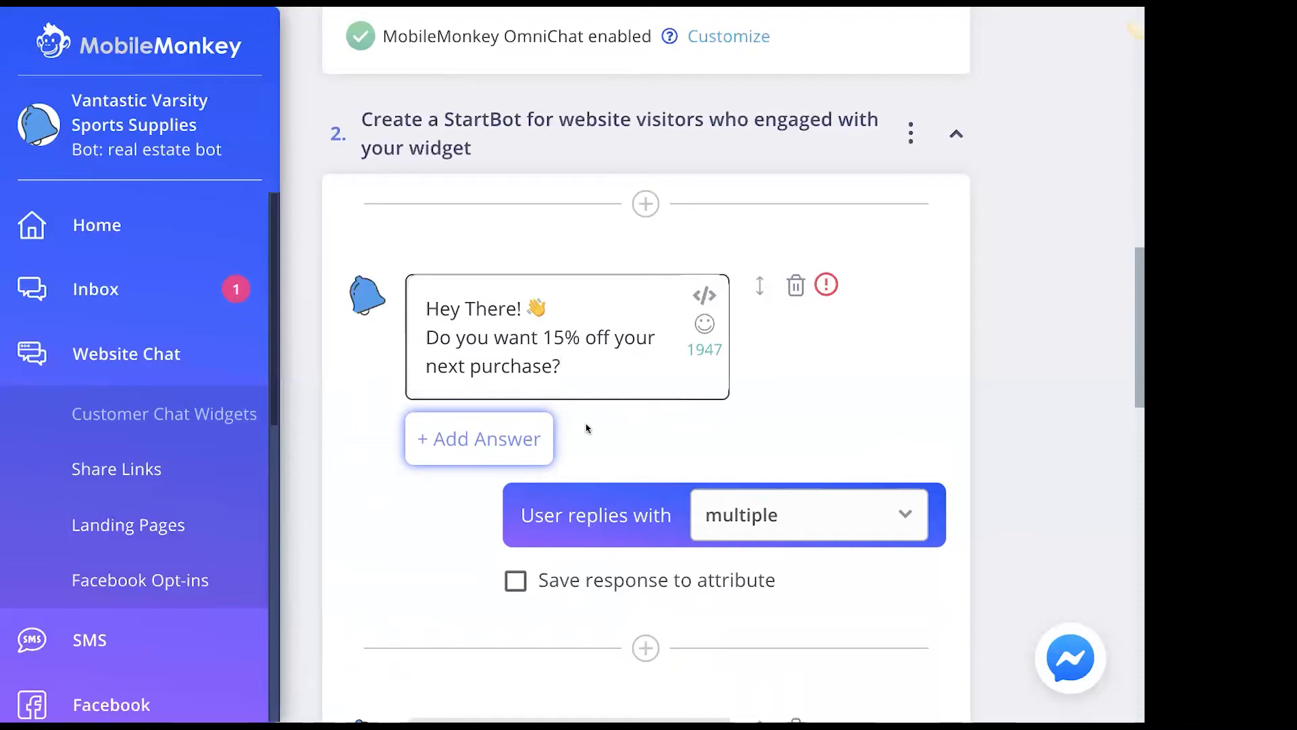
Add "Yes!" as an answer choice to the discount question.
{"action": "left_click", "coordinate": [486, 448]}
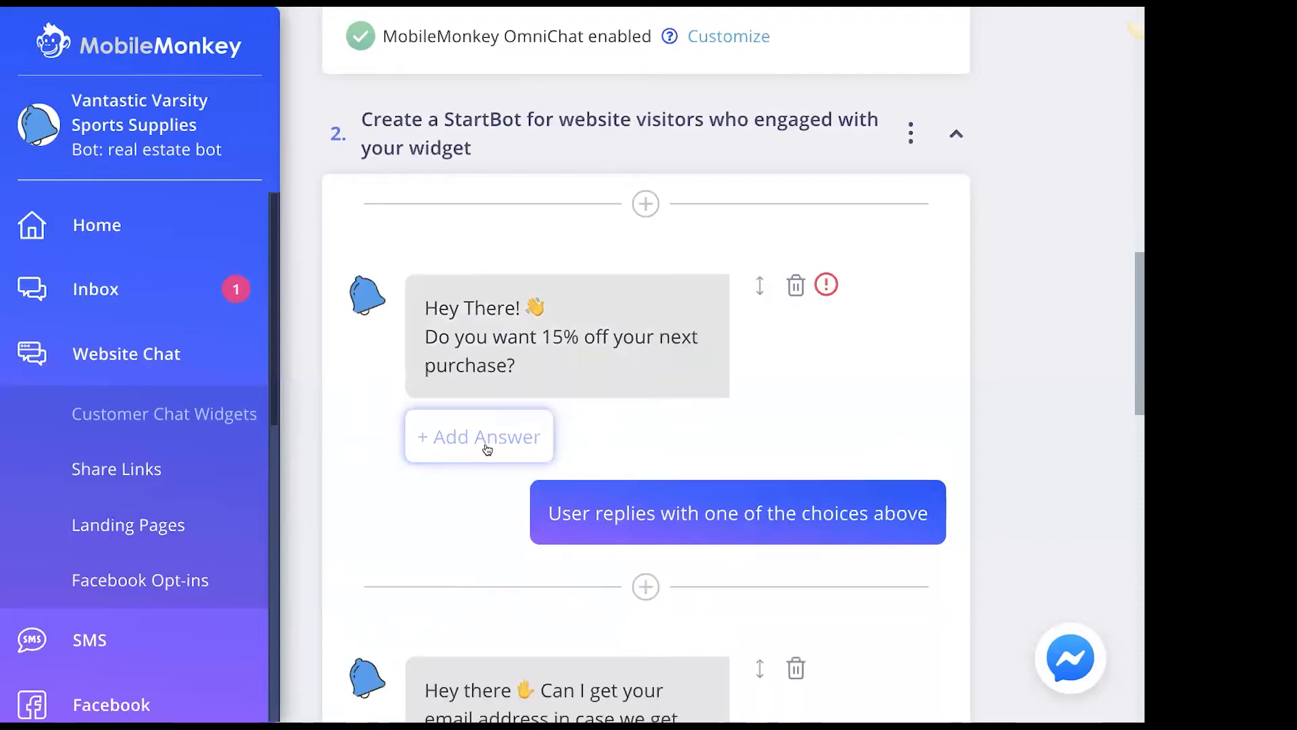
{"action": "left_click", "coordinate": [460, 451]}
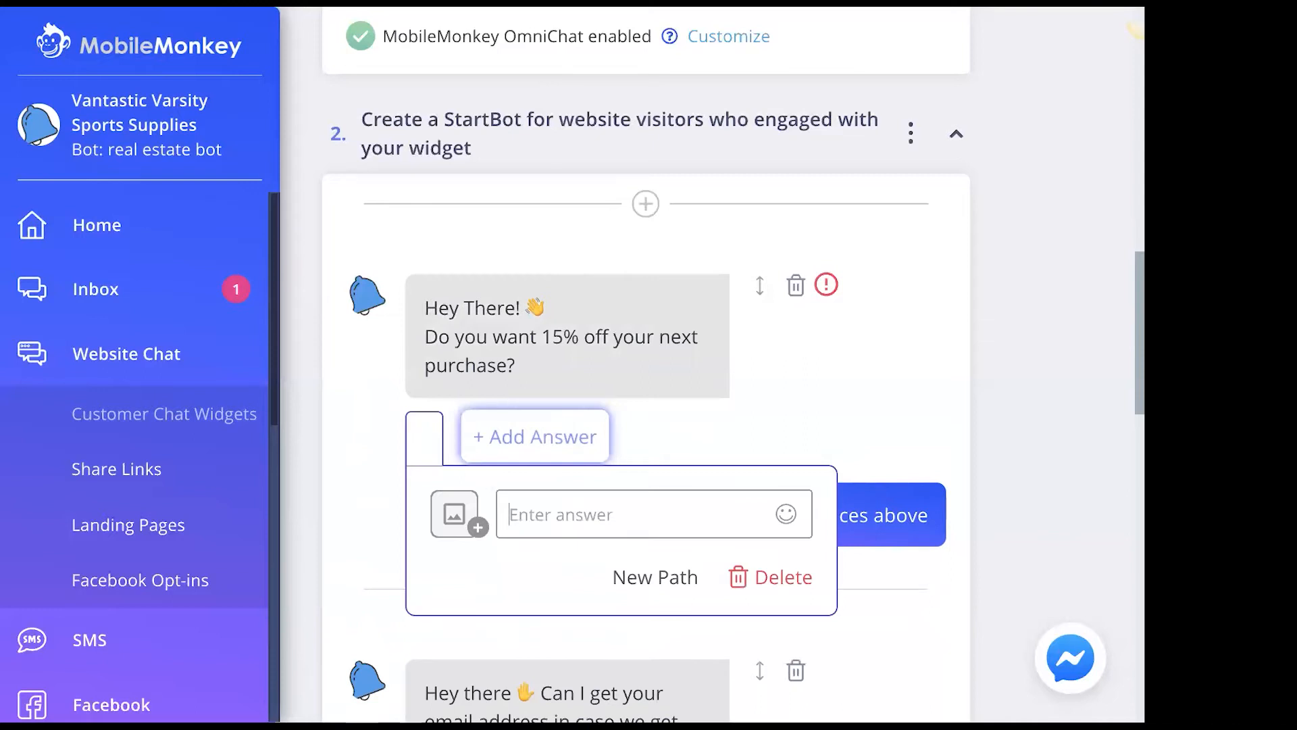
{"action": "type", "text": "Yes"}
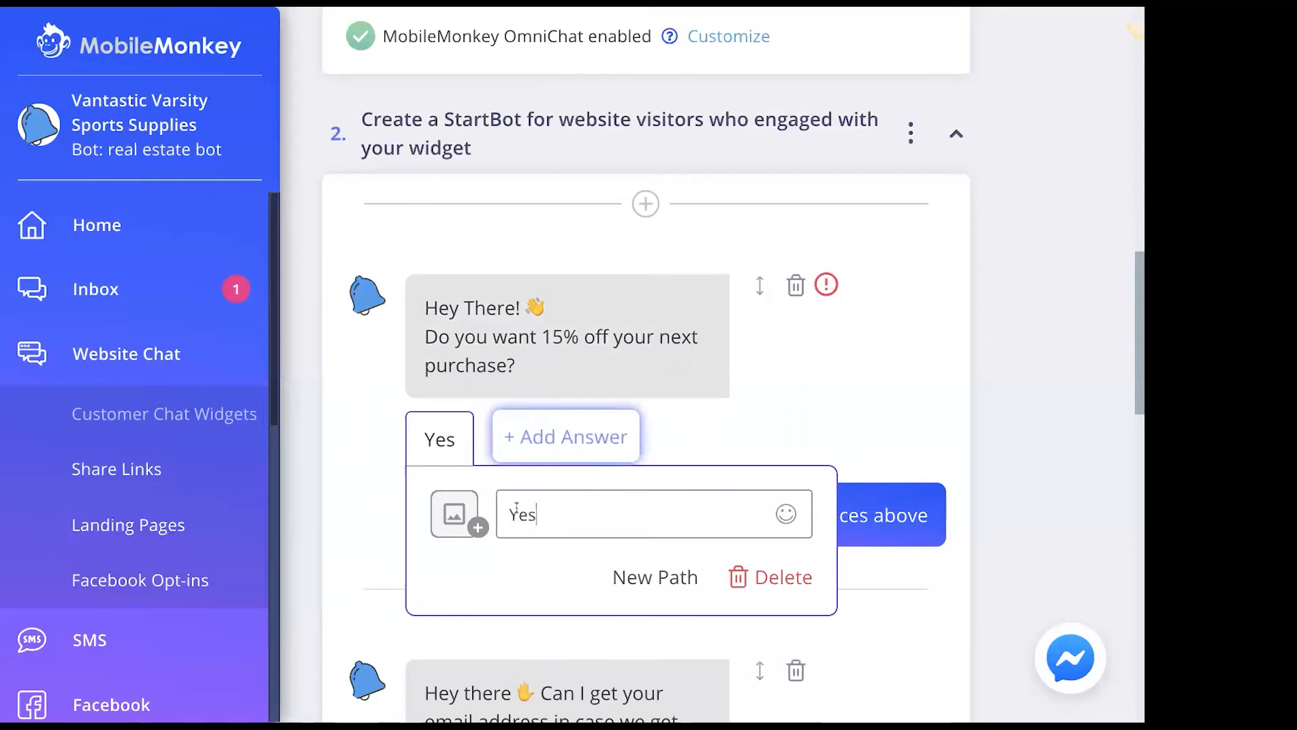
{"action": "type", "text": "!"}
{"action": "left_click", "coordinate": [767, 434]}
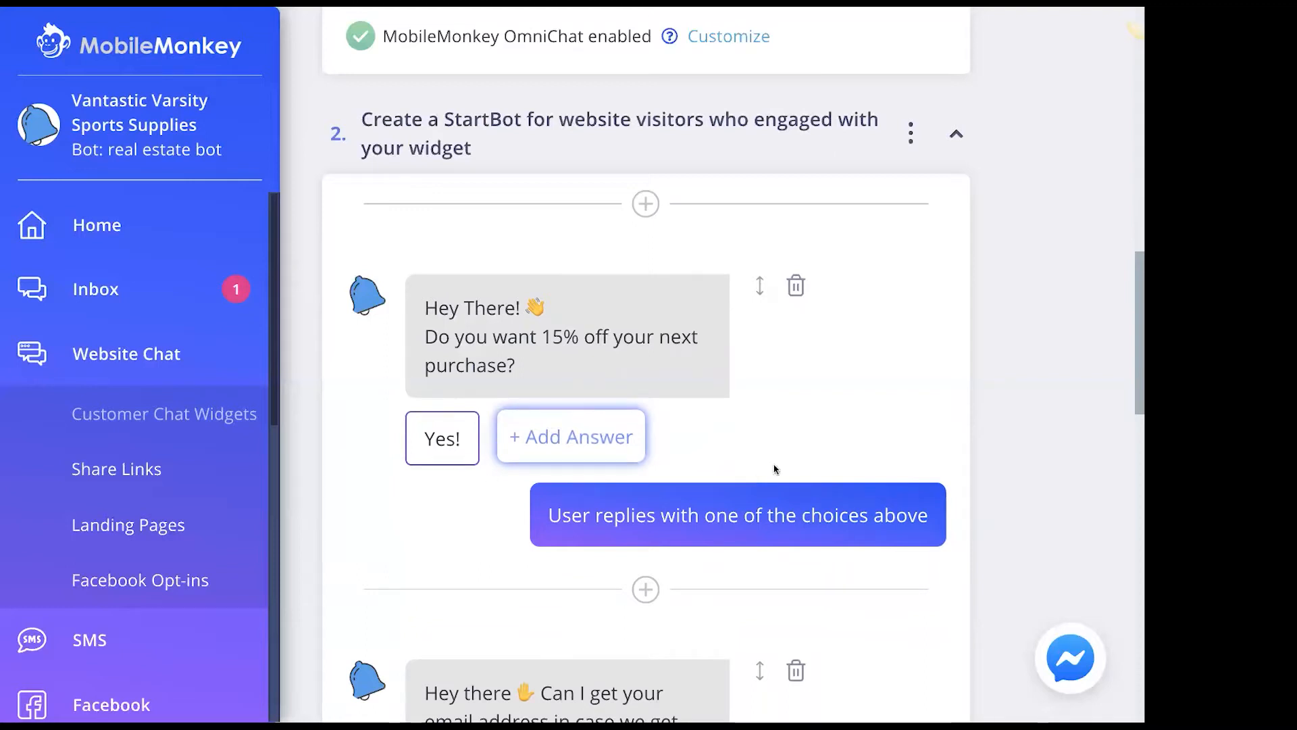
Insert a Quick Question between the discount and email questions, reading "That's great! What's your name?".
{"action": "scroll", "coordinate": [774, 468], "scroll_direction": "down", "scroll_amount": 3}
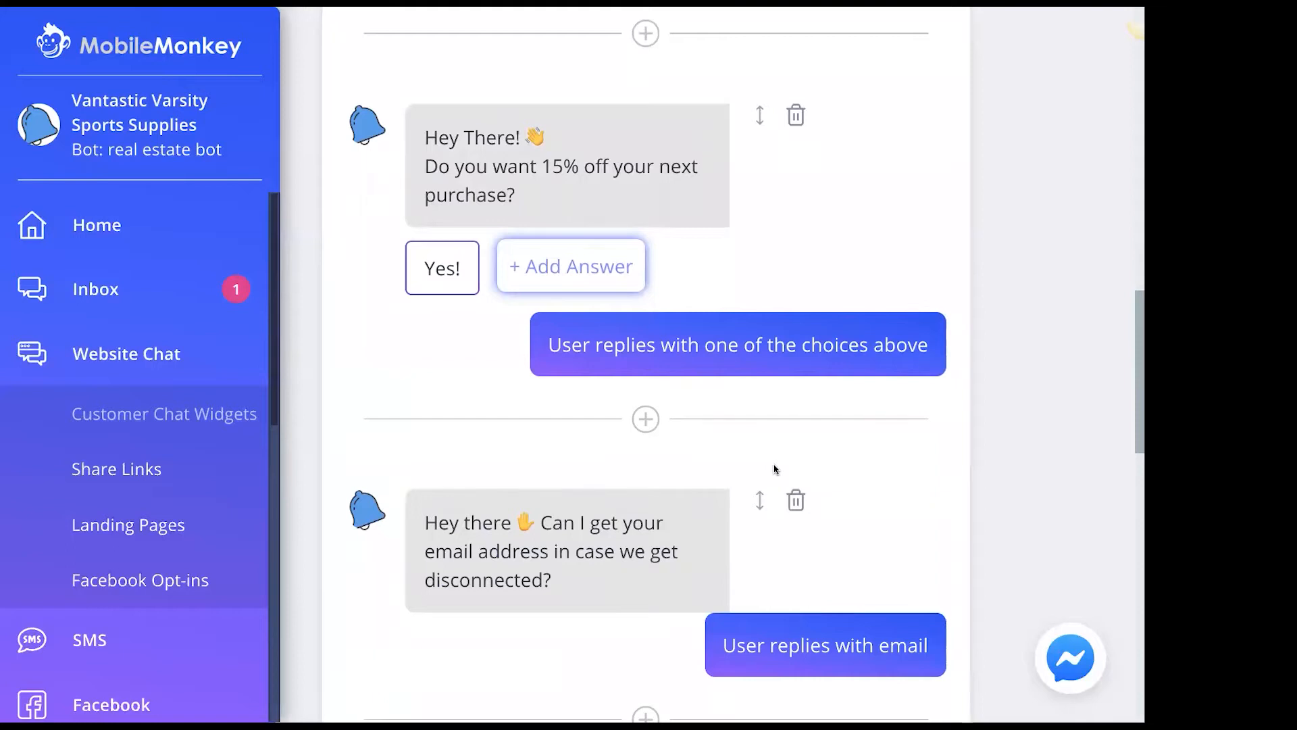
{"action": "scroll", "coordinate": [673, 428], "scroll_direction": "down", "scroll_amount": 1}
{"action": "scroll", "coordinate": [672, 428], "scroll_direction": "up", "scroll_amount": 1}
{"action": "scroll", "coordinate": [672, 428], "scroll_direction": "down", "scroll_amount": 1}
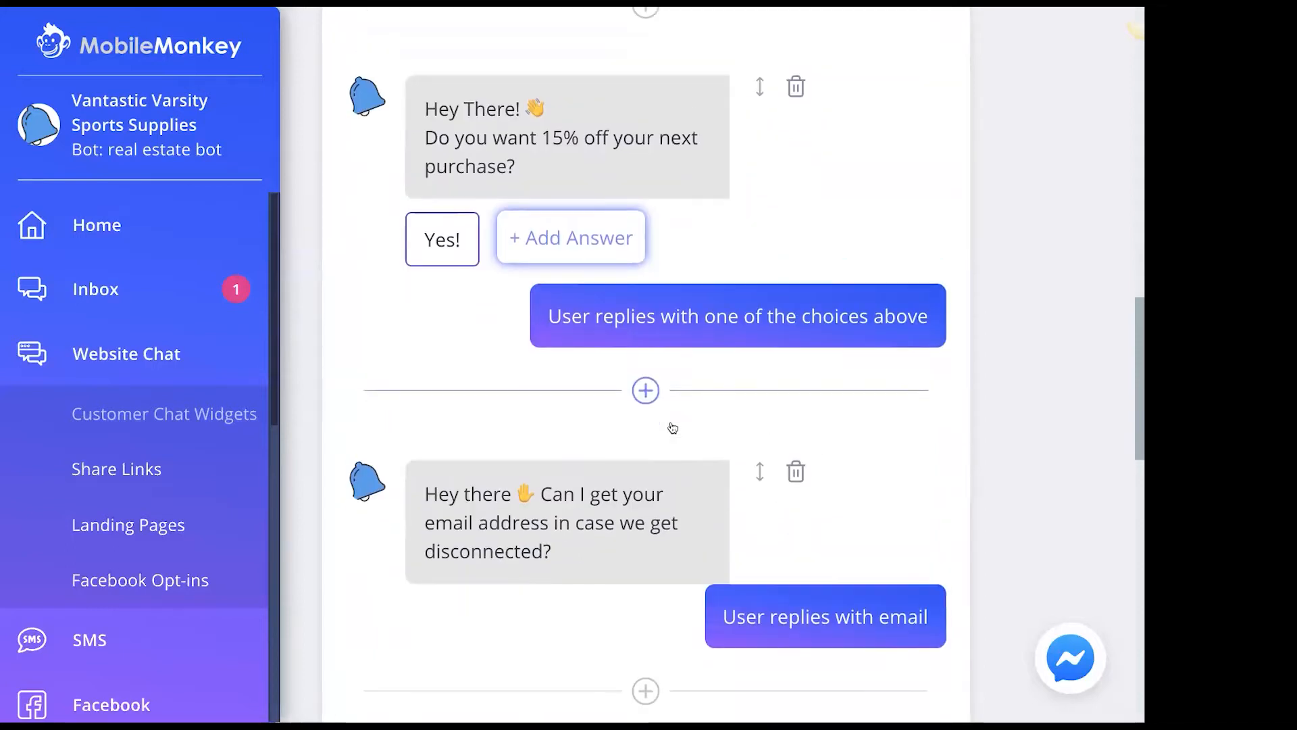
{"action": "scroll", "coordinate": [672, 427], "scroll_direction": "up", "scroll_amount": 1}
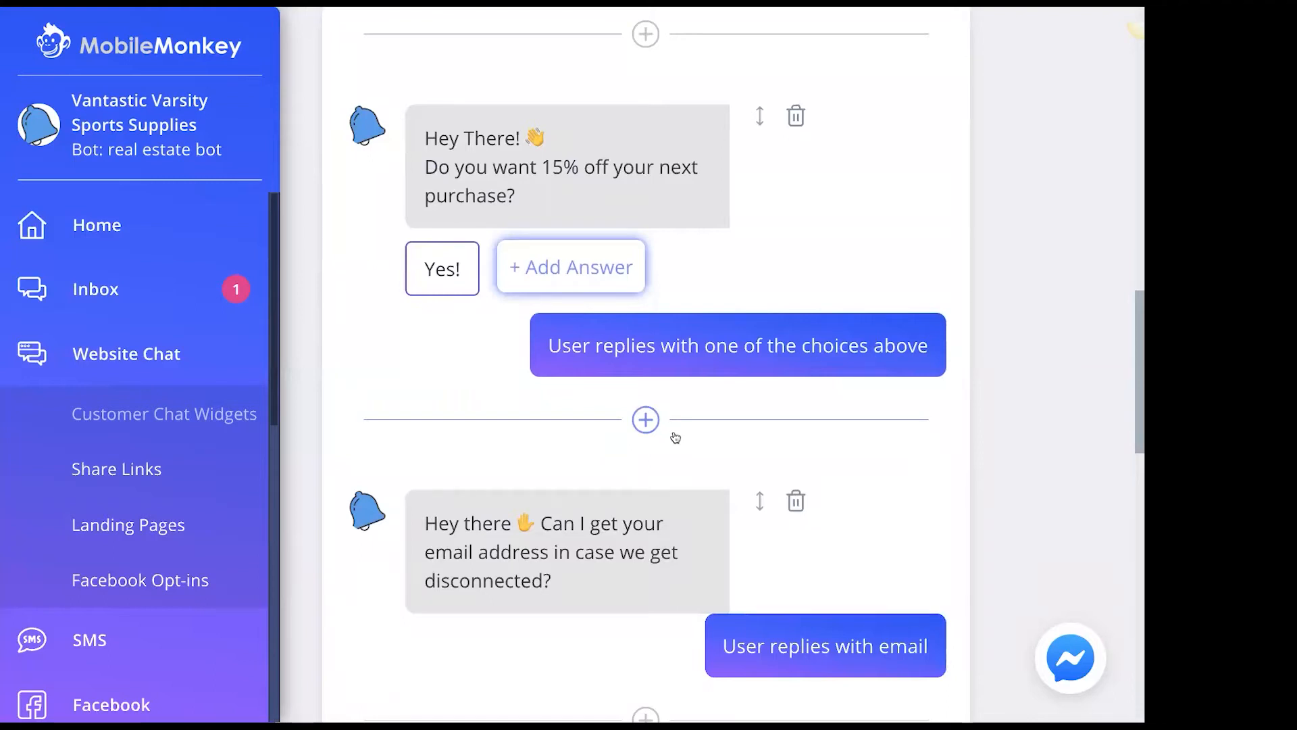
{"action": "left_click", "coordinate": [646, 421]}
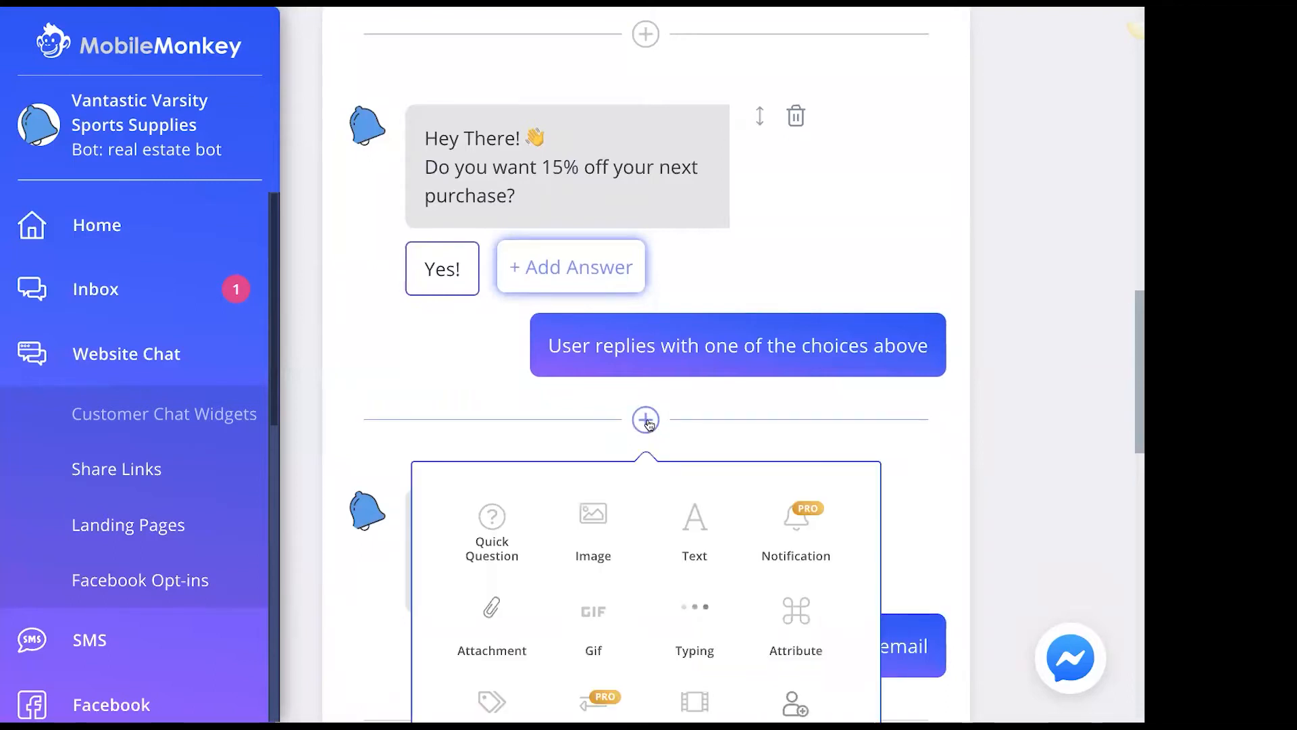
{"action": "left_click", "coordinate": [505, 519]}
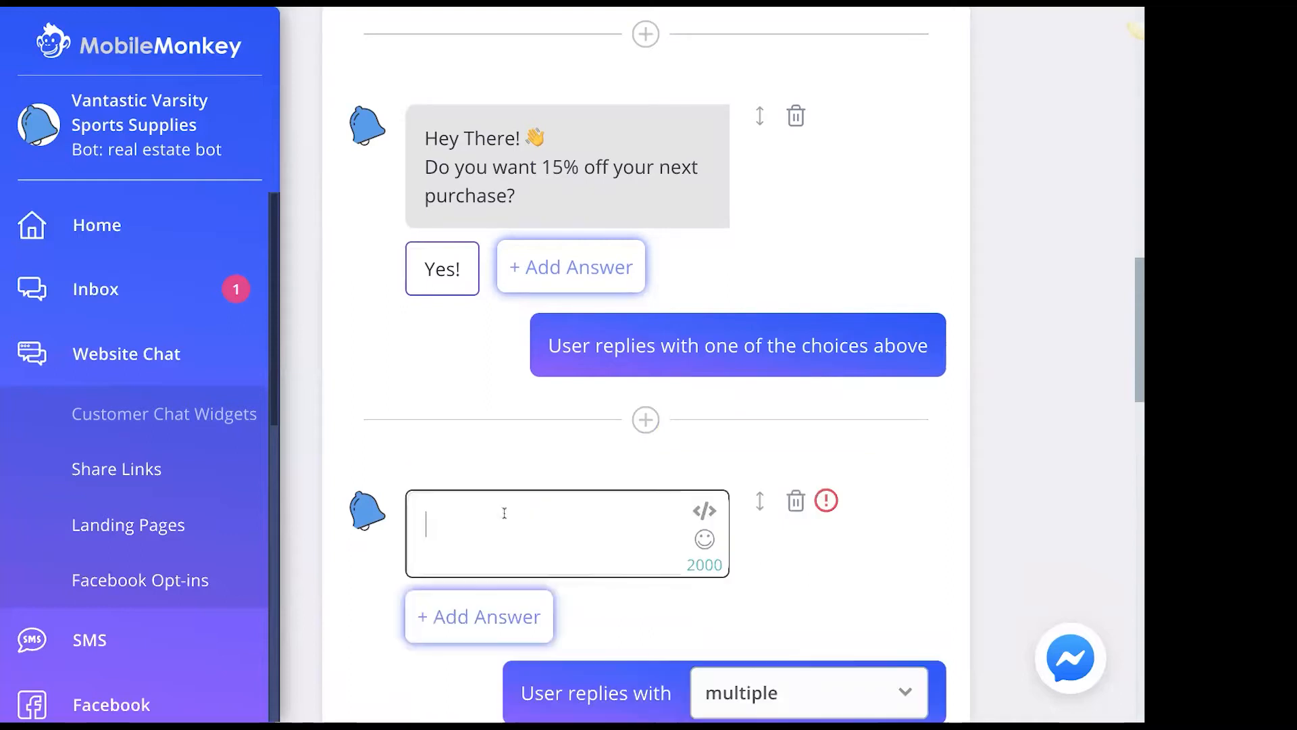
{"action": "type", "text": "That's great! What's your n"}
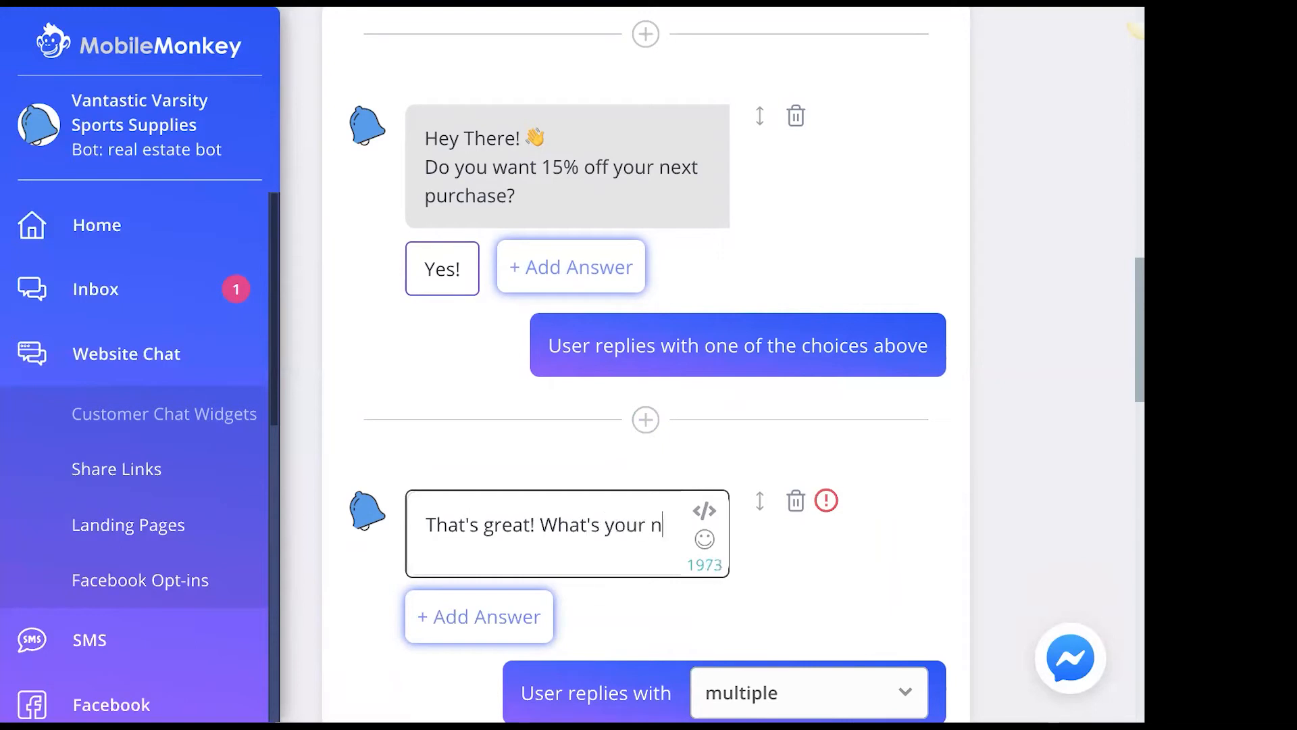
{"action": "type", "text": "ame?"}
{"action": "scroll", "coordinate": [626, 408], "scroll_direction": "down", "scroll_amount": 3}
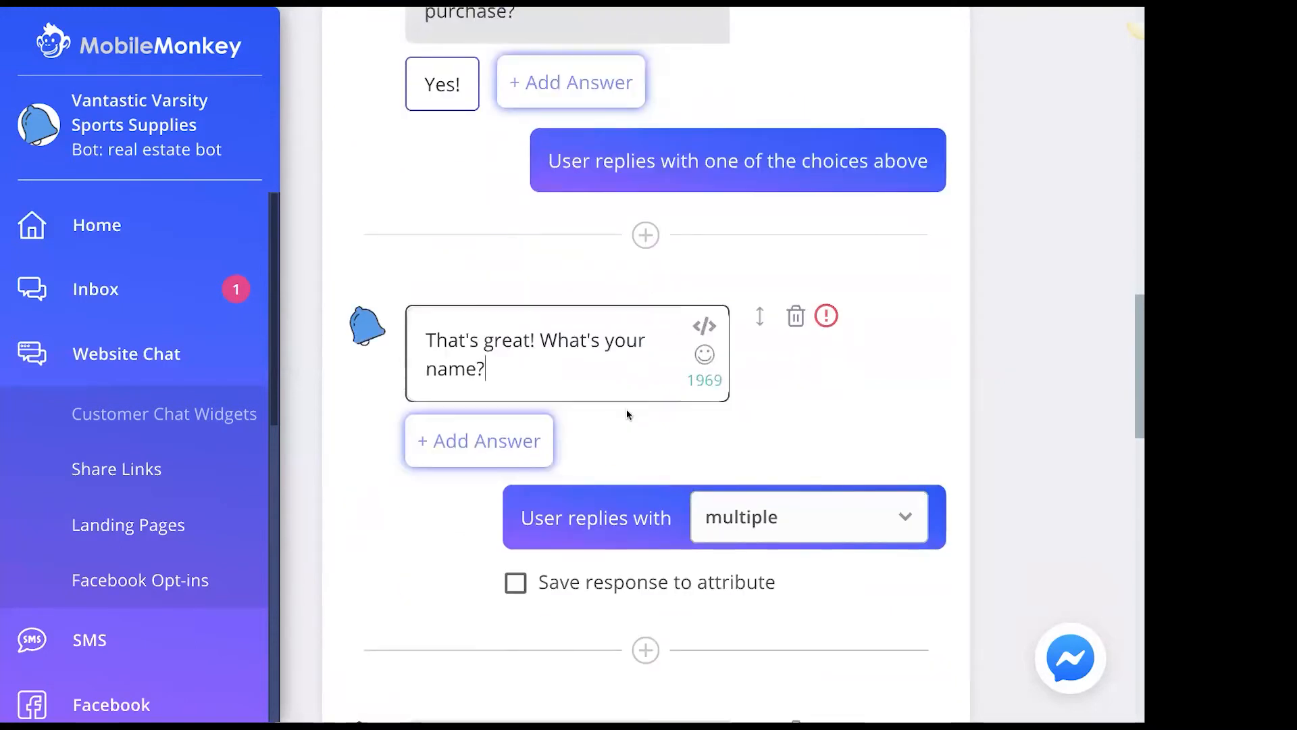
Set the reply type of the "That's great! What's your name?" question to text.
{"action": "left_click", "coordinate": [672, 439]}
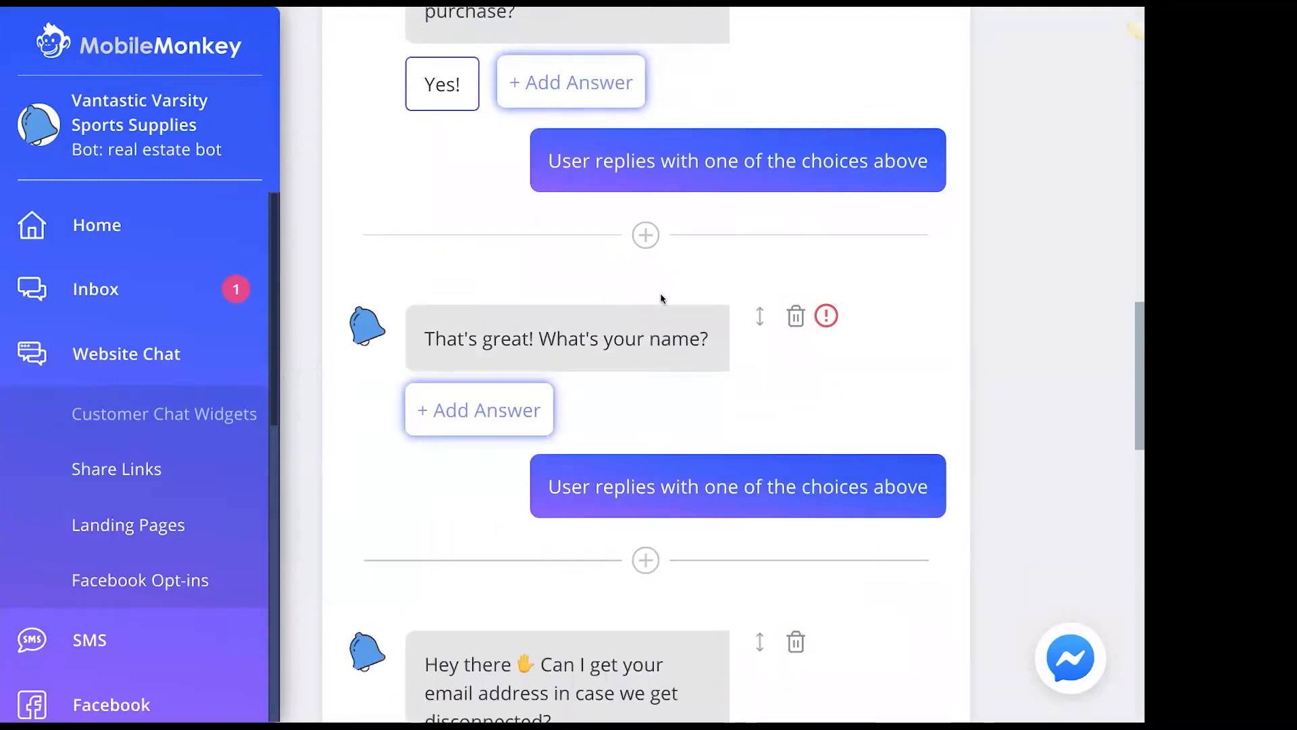
{"action": "left_click", "coordinate": [849, 487]}
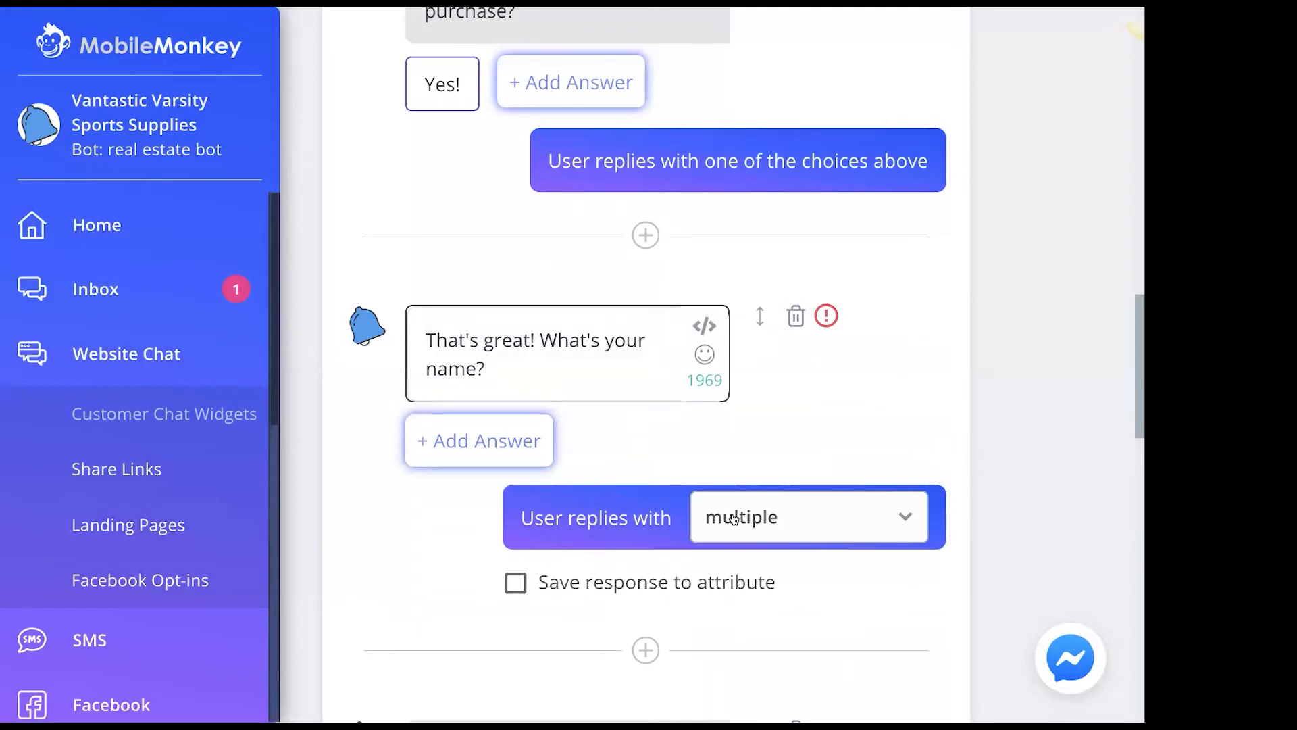
{"action": "left_click", "coordinate": [805, 523]}
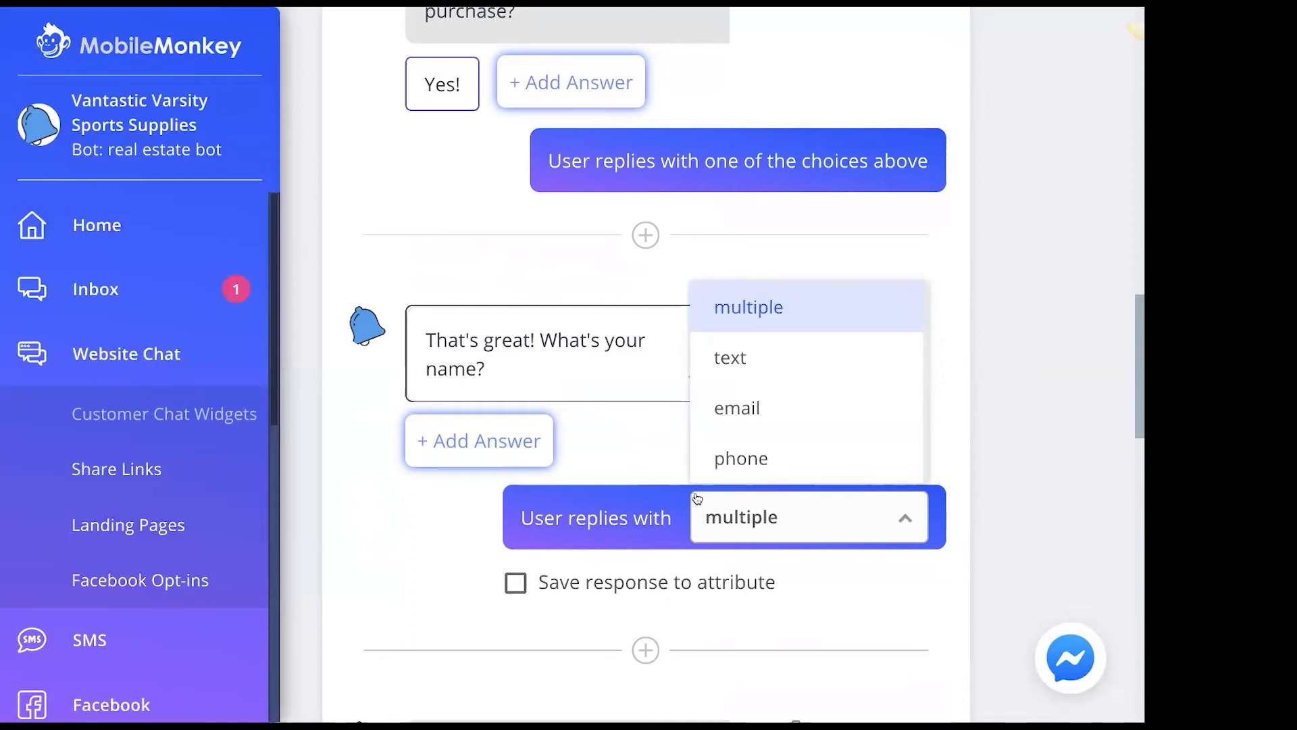
{"action": "left_click", "coordinate": [802, 369]}
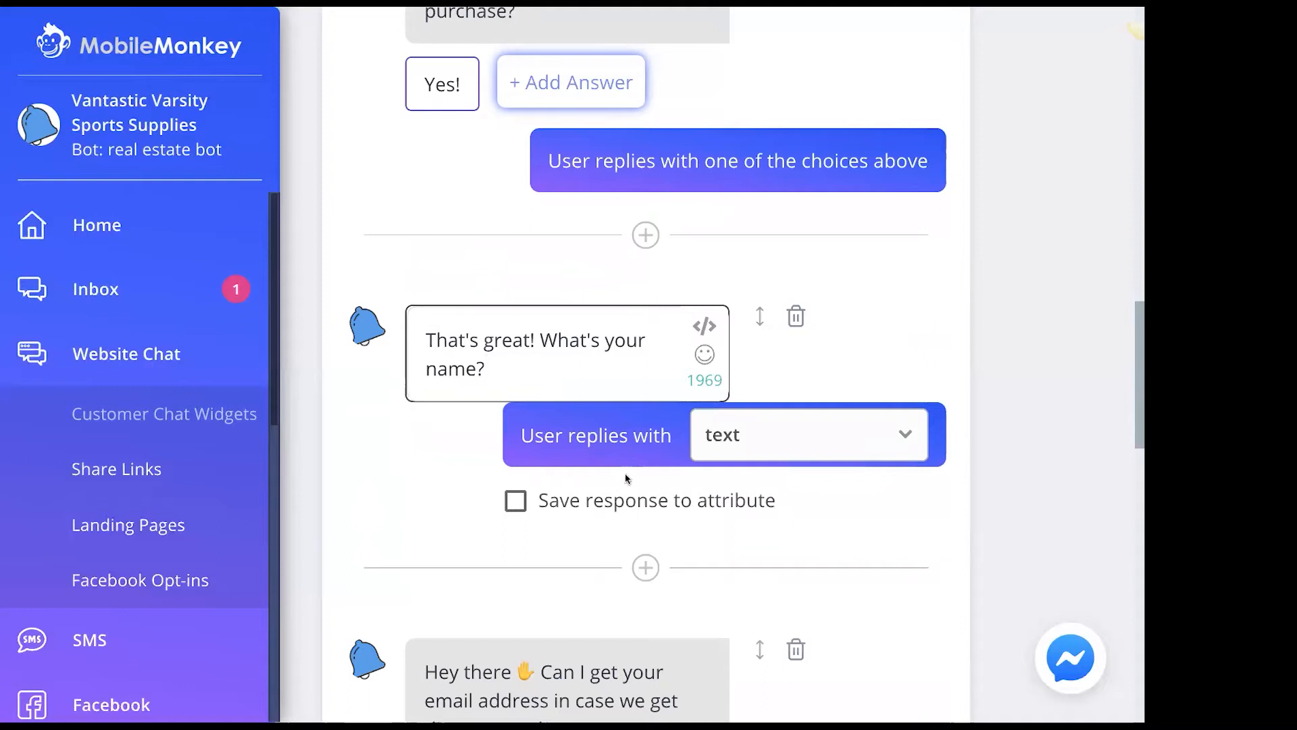
Save the response to the name question to the "full name (webchat only)" attribute.
{"action": "left_click", "coordinate": [516, 503]}
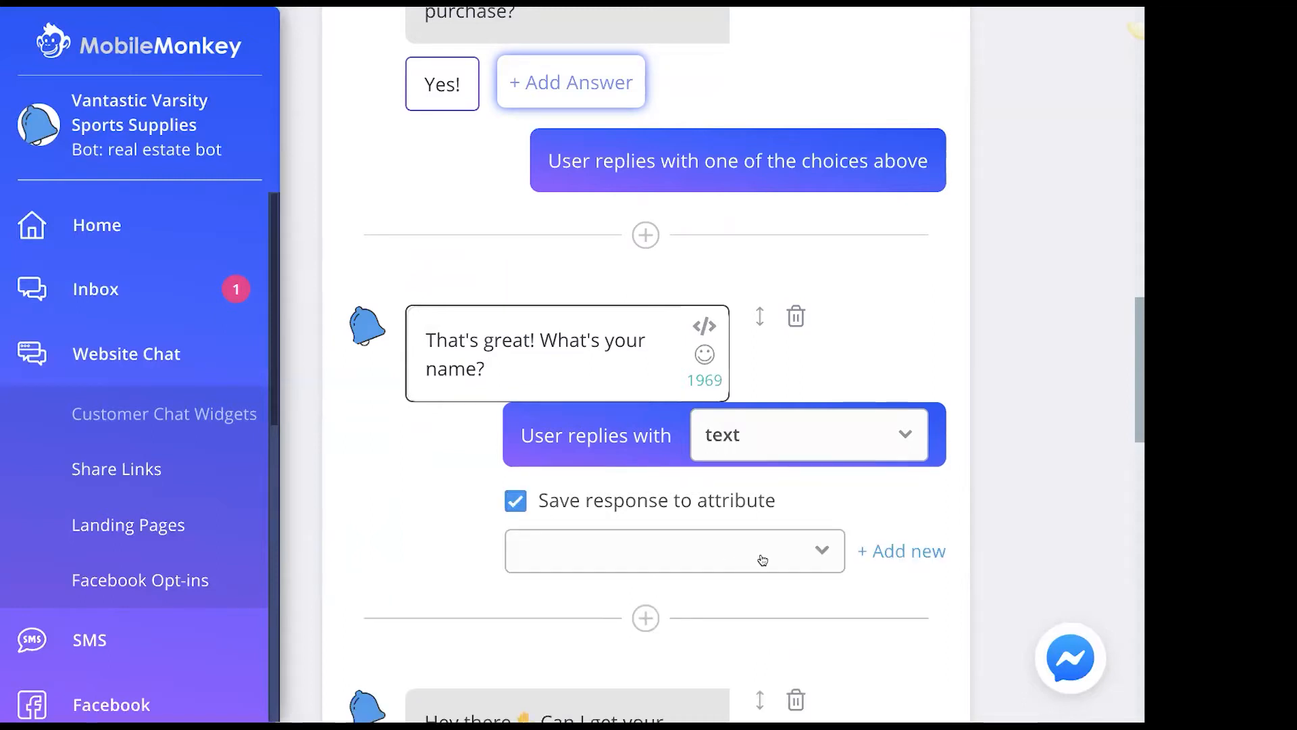
{"action": "left_click", "coordinate": [795, 558]}
{"action": "scroll", "coordinate": [795, 558], "scroll_direction": "down", "scroll_amount": 3}
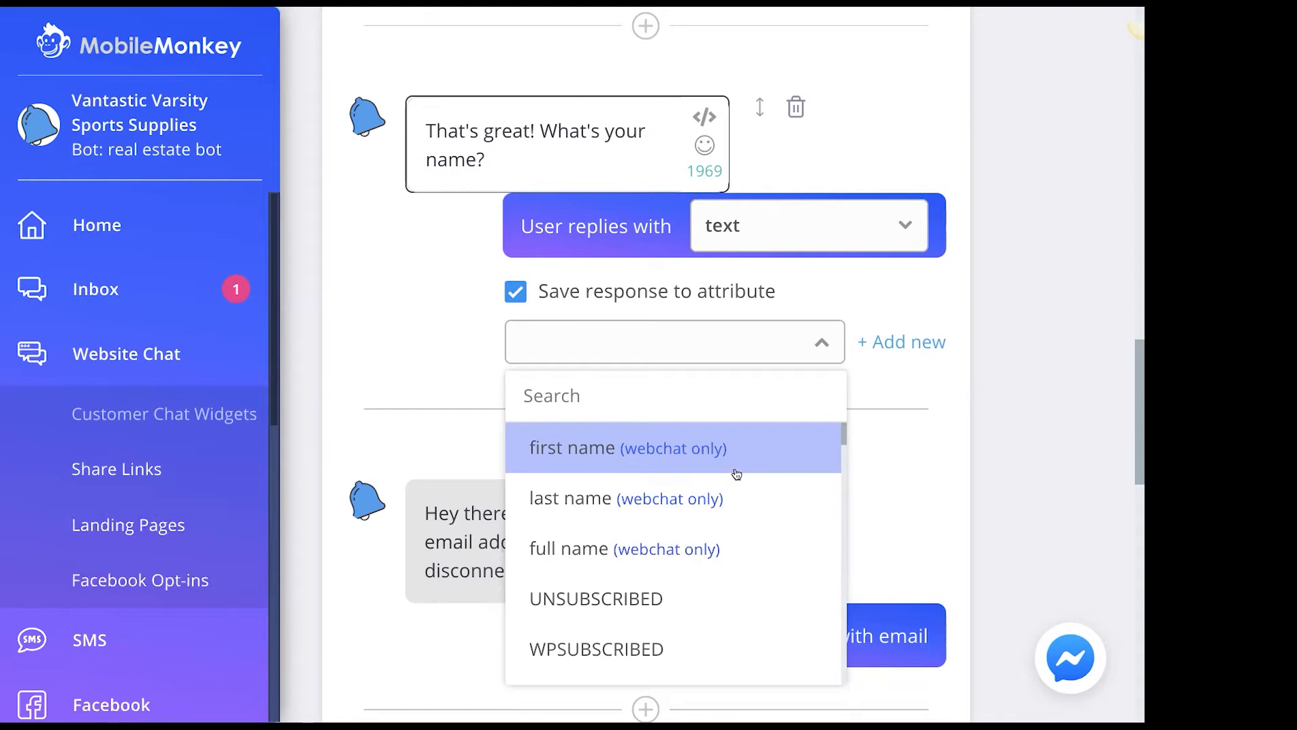
{"action": "left_click", "coordinate": [582, 553]}
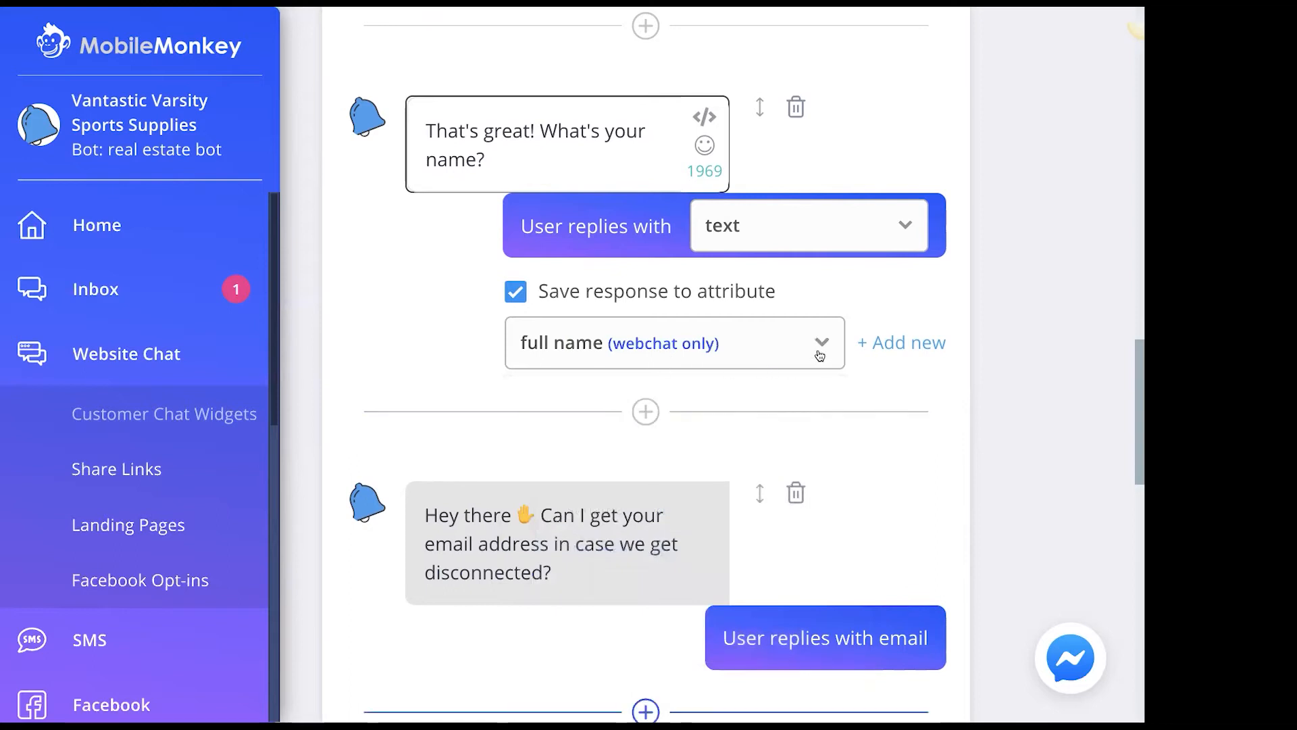
{"action": "scroll", "coordinate": [819, 355], "scroll_direction": "up", "scroll_amount": 1}
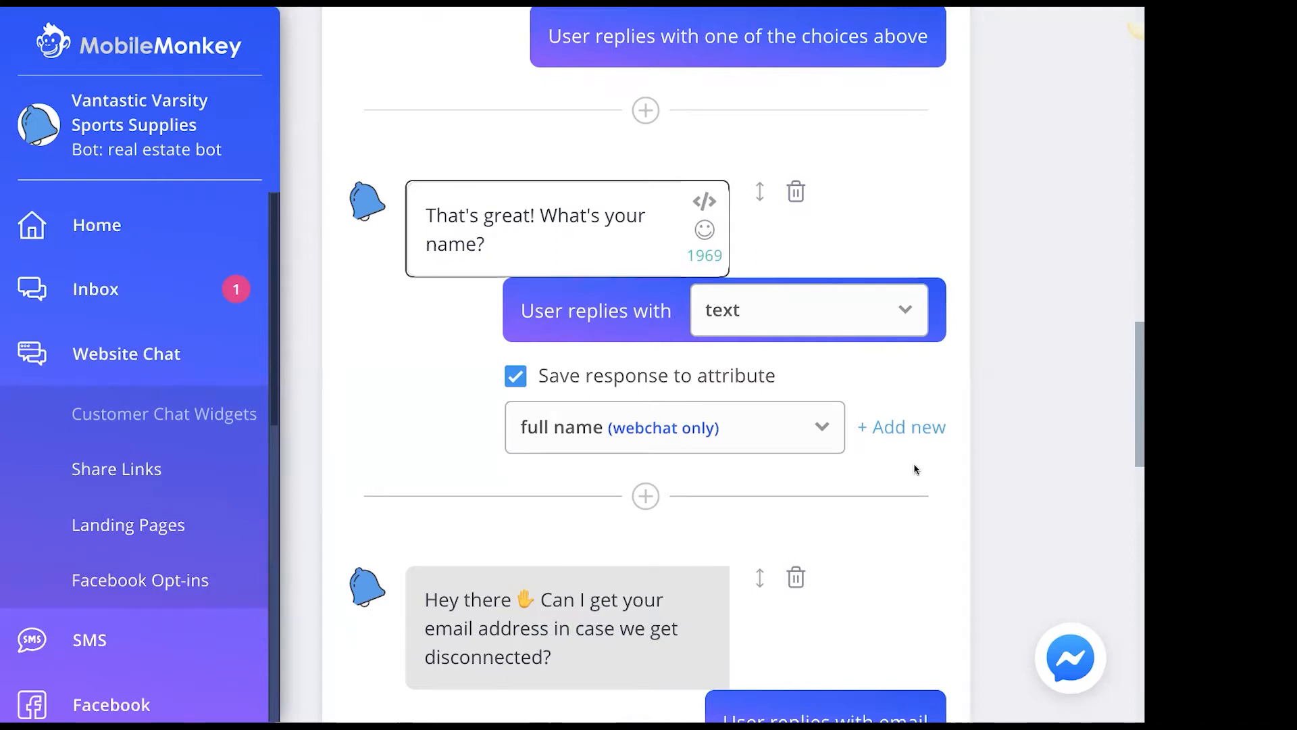
{"action": "scroll", "coordinate": [905, 446], "scroll_direction": "down", "scroll_amount": 1}
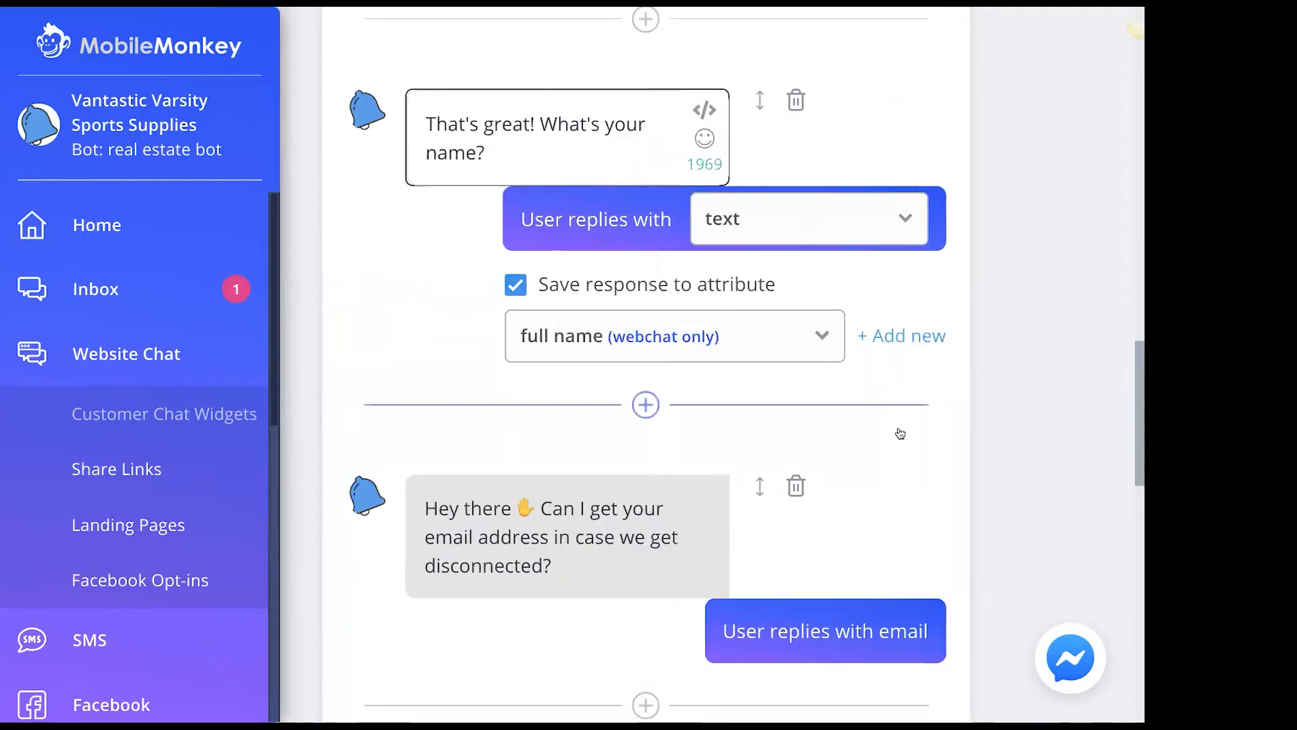
{"action": "scroll", "coordinate": [900, 432], "scroll_direction": "down", "scroll_amount": 1}
{"action": "left_click", "coordinate": [955, 394]}
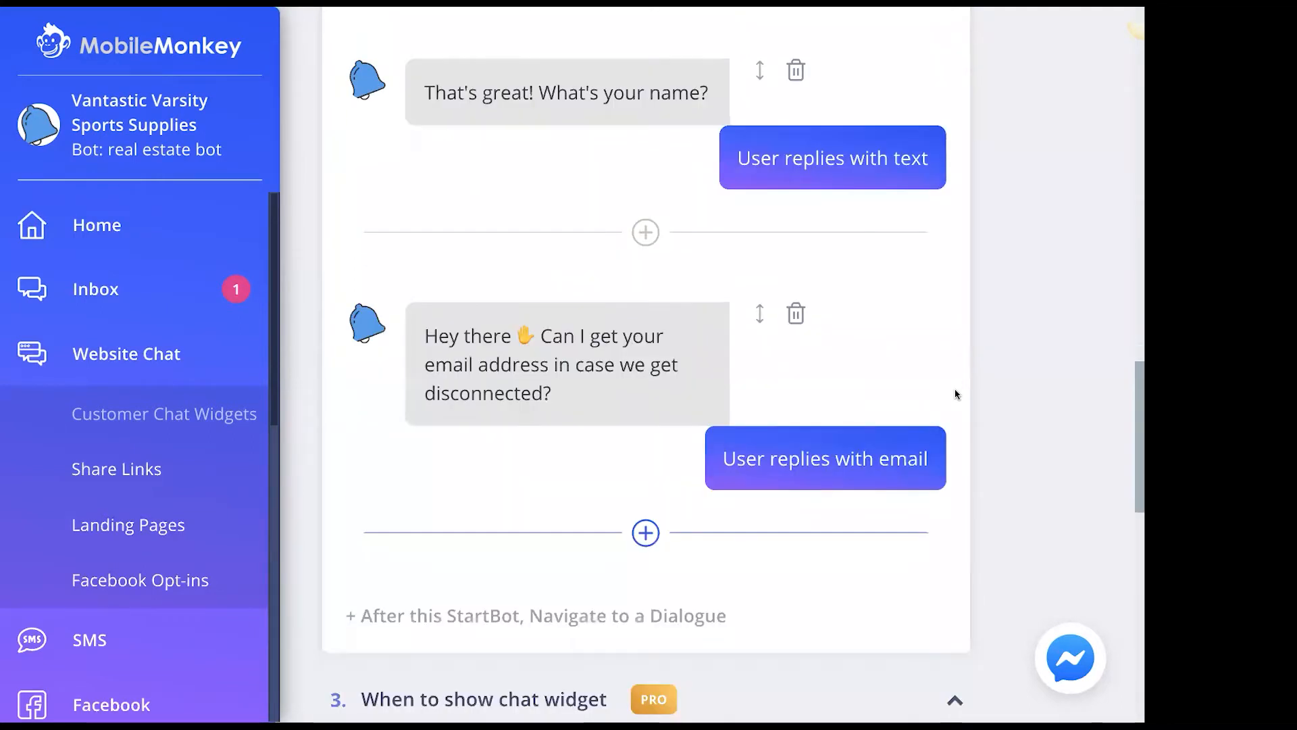
Remove the "Hey there" greeting and hand emoji from the email question so it starts with "Can I get your email address".
{"action": "scroll", "coordinate": [956, 394], "scroll_direction": "up", "scroll_amount": 1}
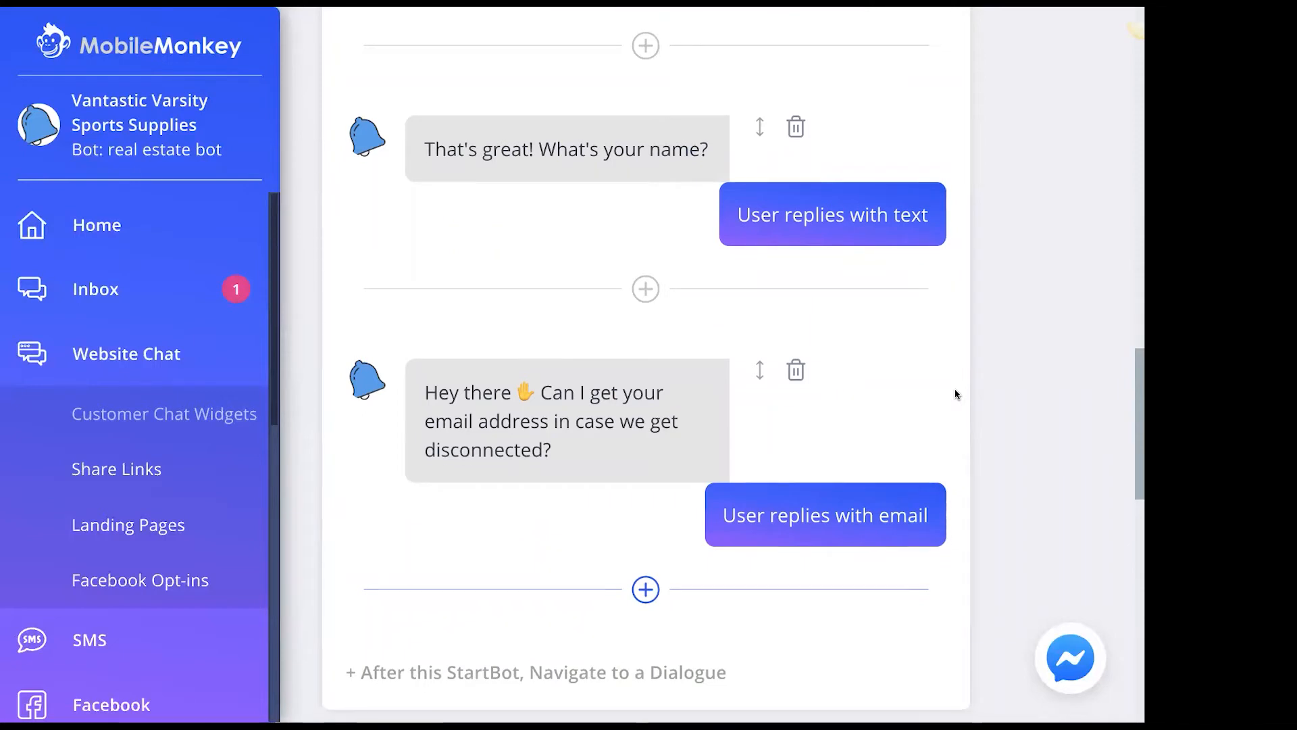
{"action": "scroll", "coordinate": [954, 390], "scroll_direction": "down", "scroll_amount": 1}
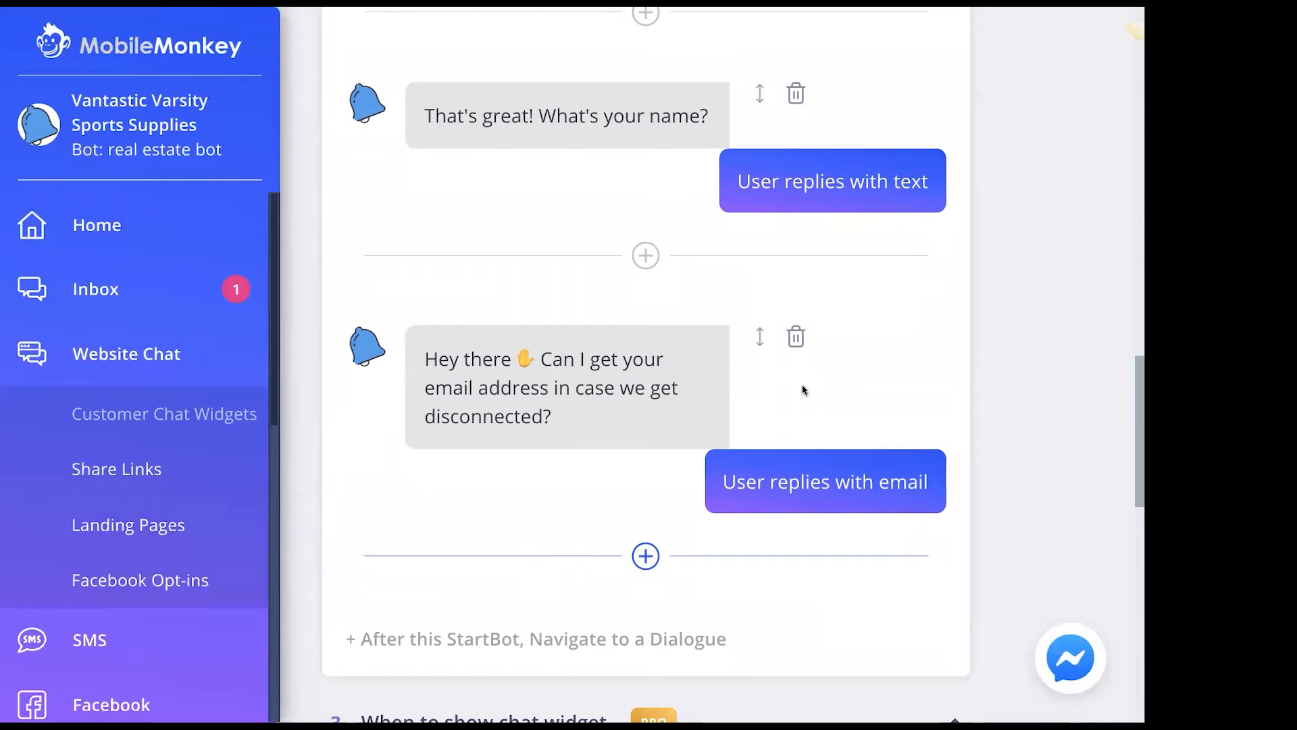
{"action": "scroll", "coordinate": [803, 389], "scroll_direction": "down", "scroll_amount": 2}
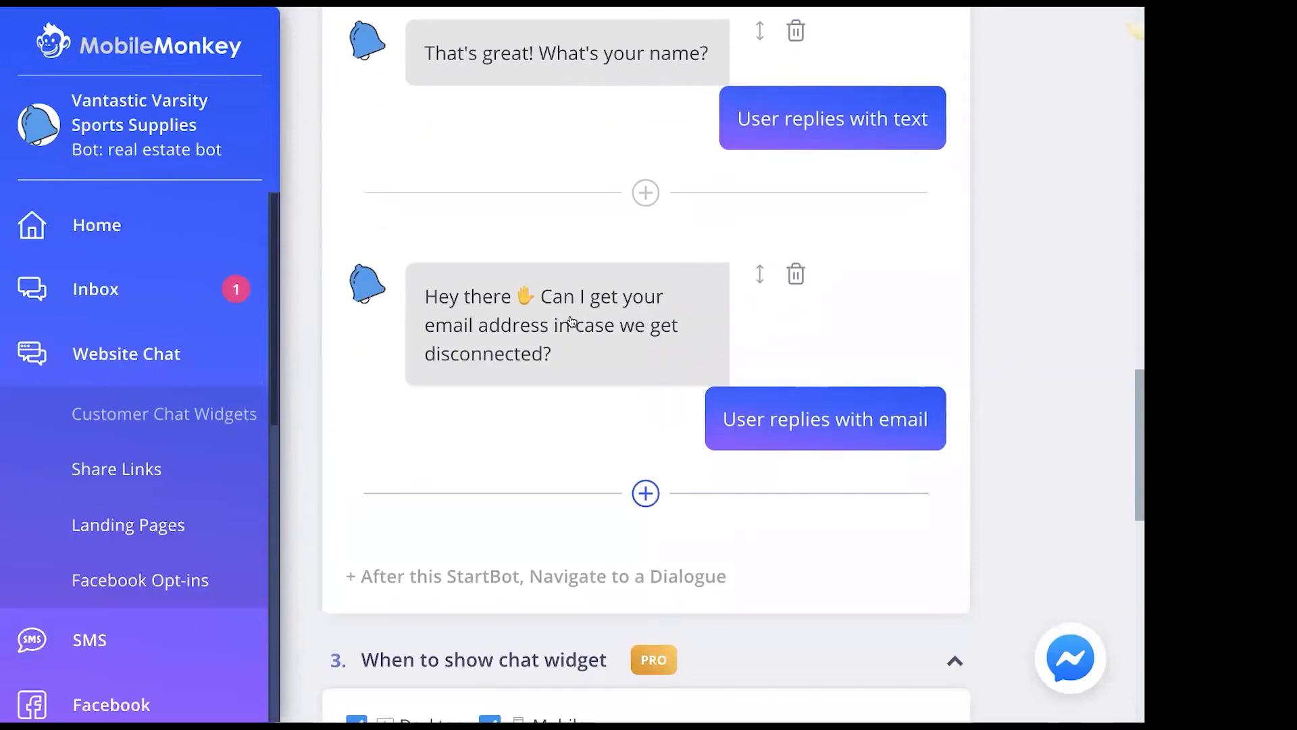
{"action": "left_click", "coordinate": [587, 327]}
{"action": "left_click", "coordinate": [541, 298]}
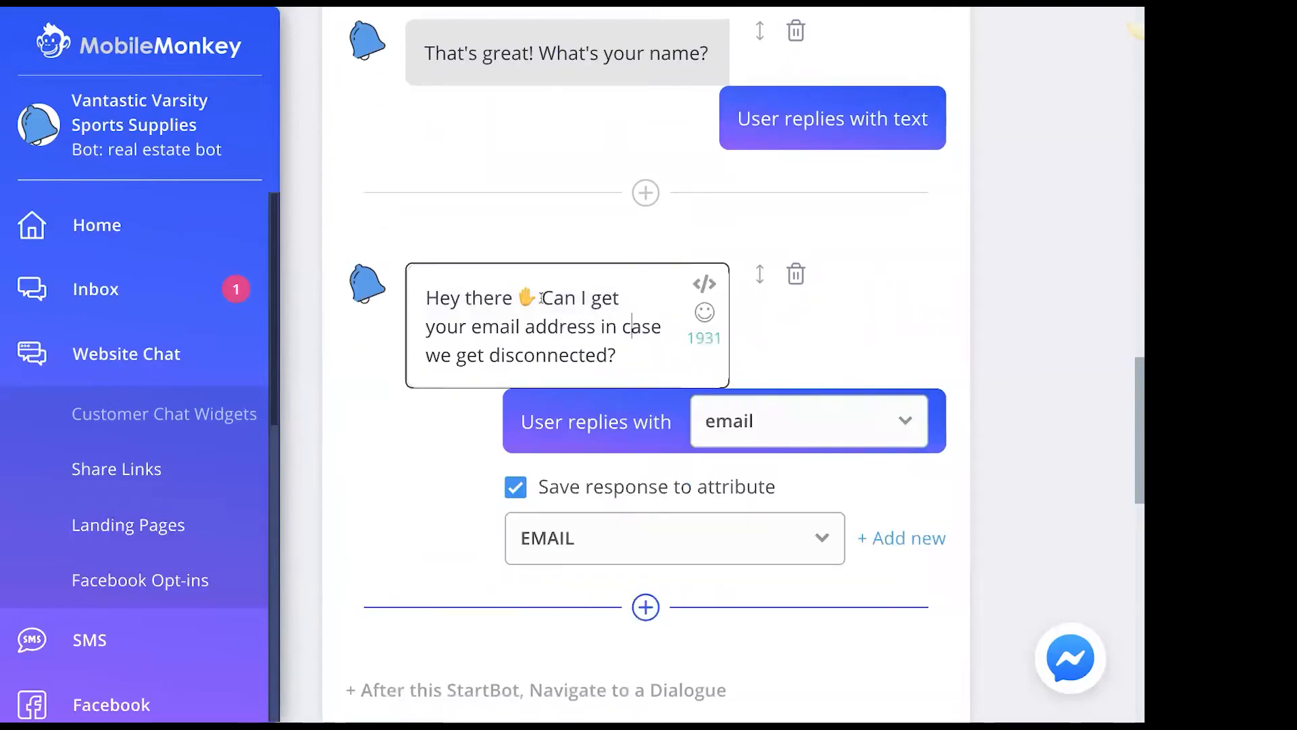
{"action": "key", "text": "shift+Home"}
{"action": "key", "text": "BackSpace"}
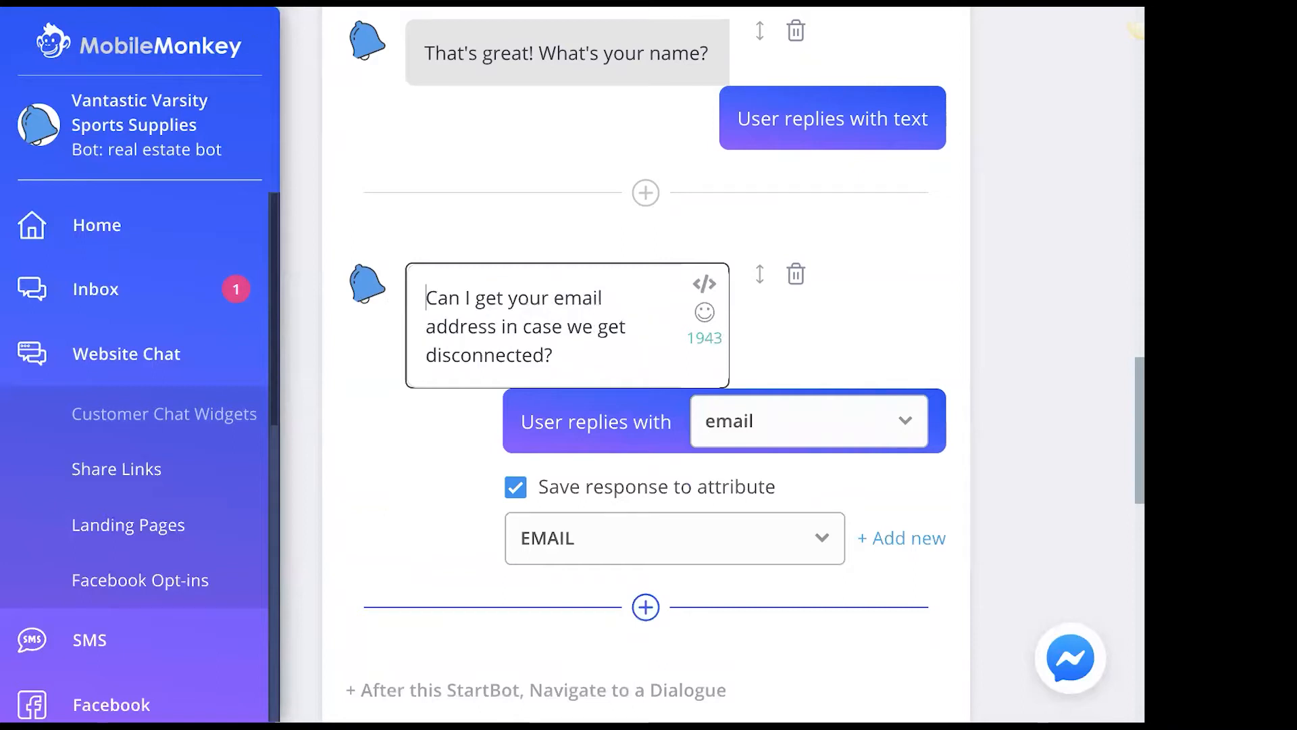
{"action": "left_click", "coordinate": [828, 329]}
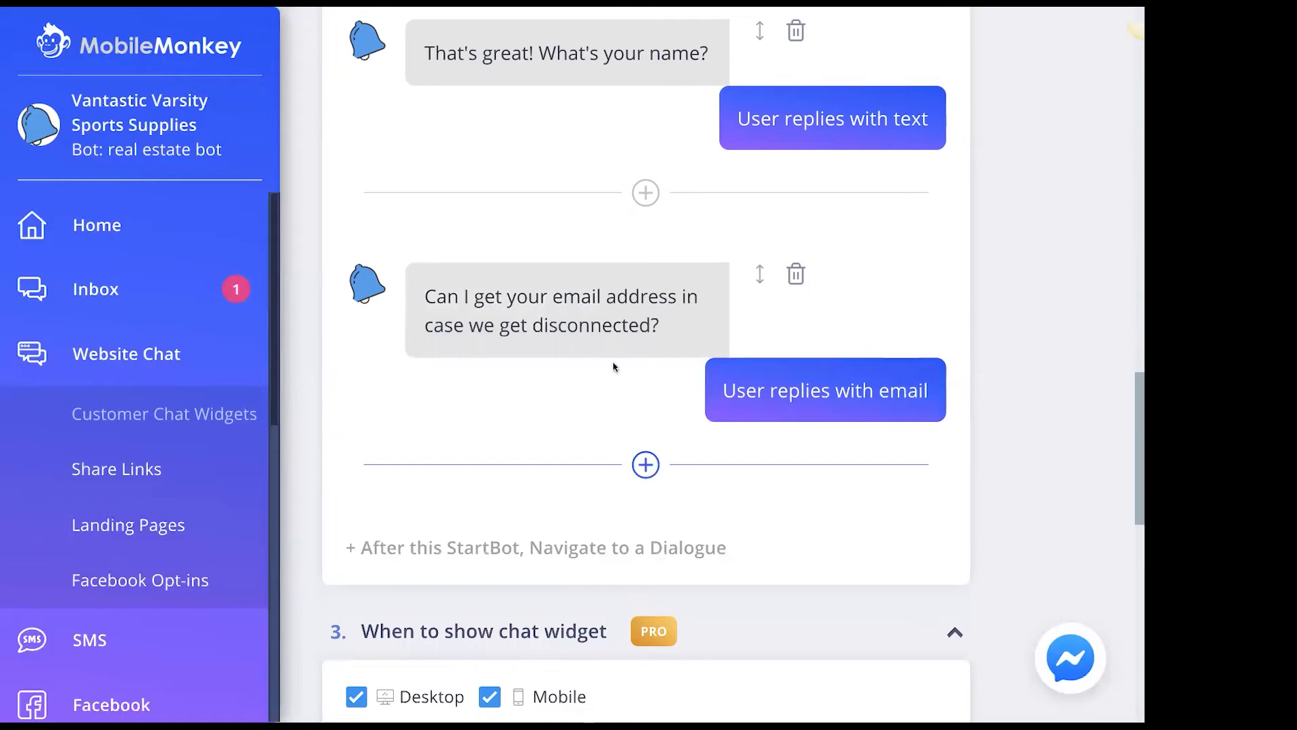
Check the reply type options of the email question and keep email selected.
{"action": "left_click", "coordinate": [882, 406]}
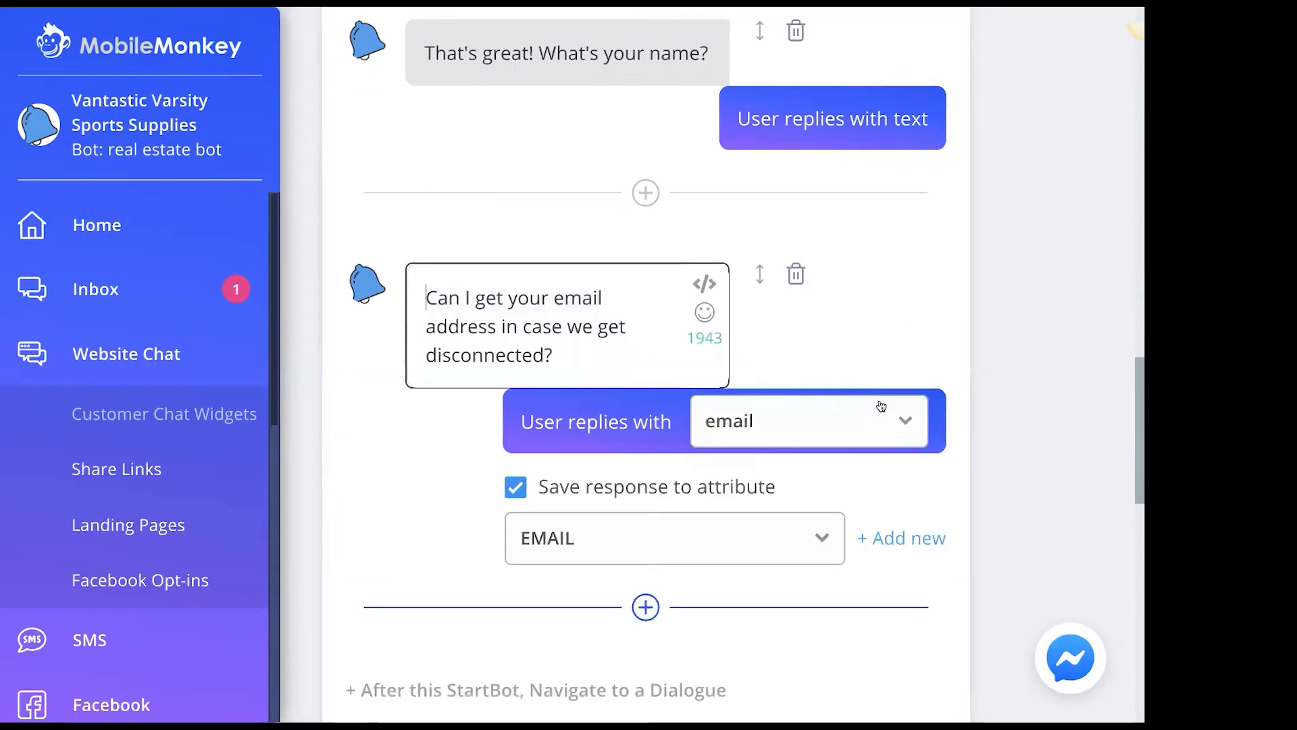
{"action": "left_click", "coordinate": [819, 427]}
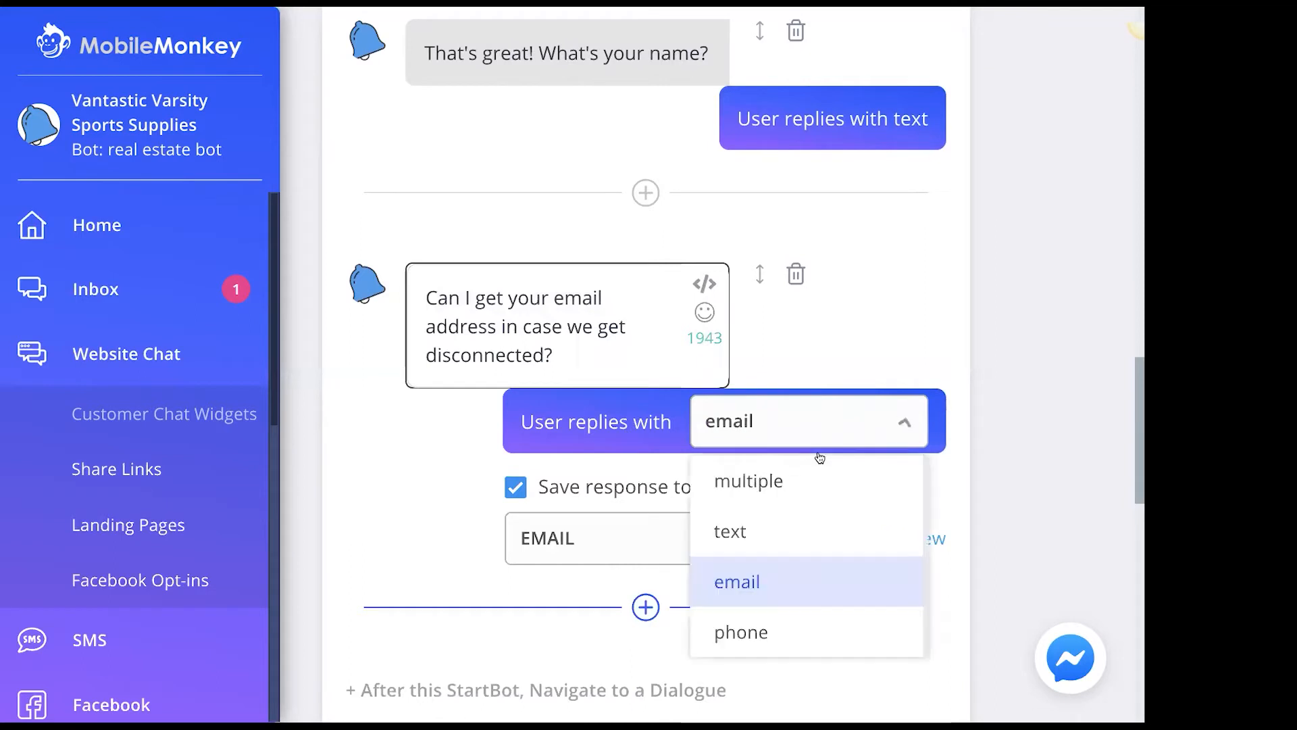
{"action": "left_click", "coordinate": [791, 589]}
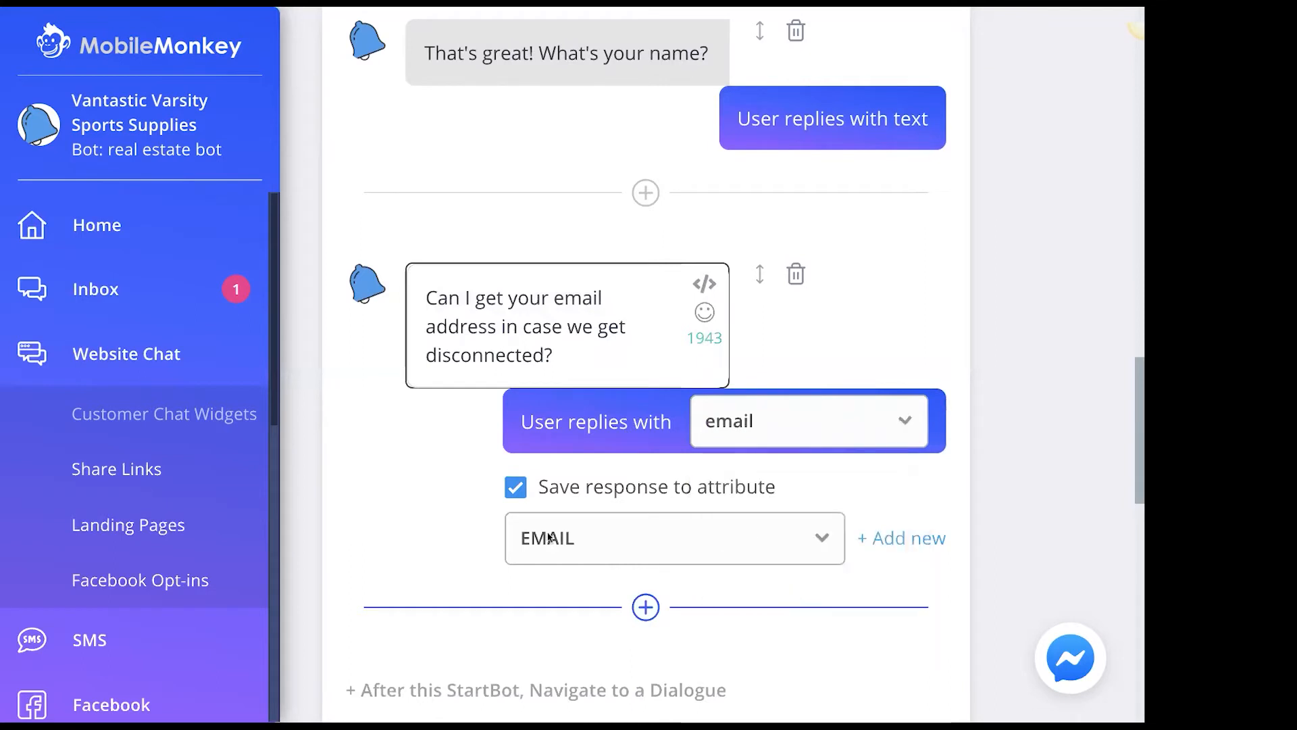
{"action": "left_click", "coordinate": [974, 440]}
Review the StartBot's questions from the discount offer to the email request, and the content types available after the email question.
{"action": "scroll", "coordinate": [975, 440], "scroll_direction": "up", "scroll_amount": 3}
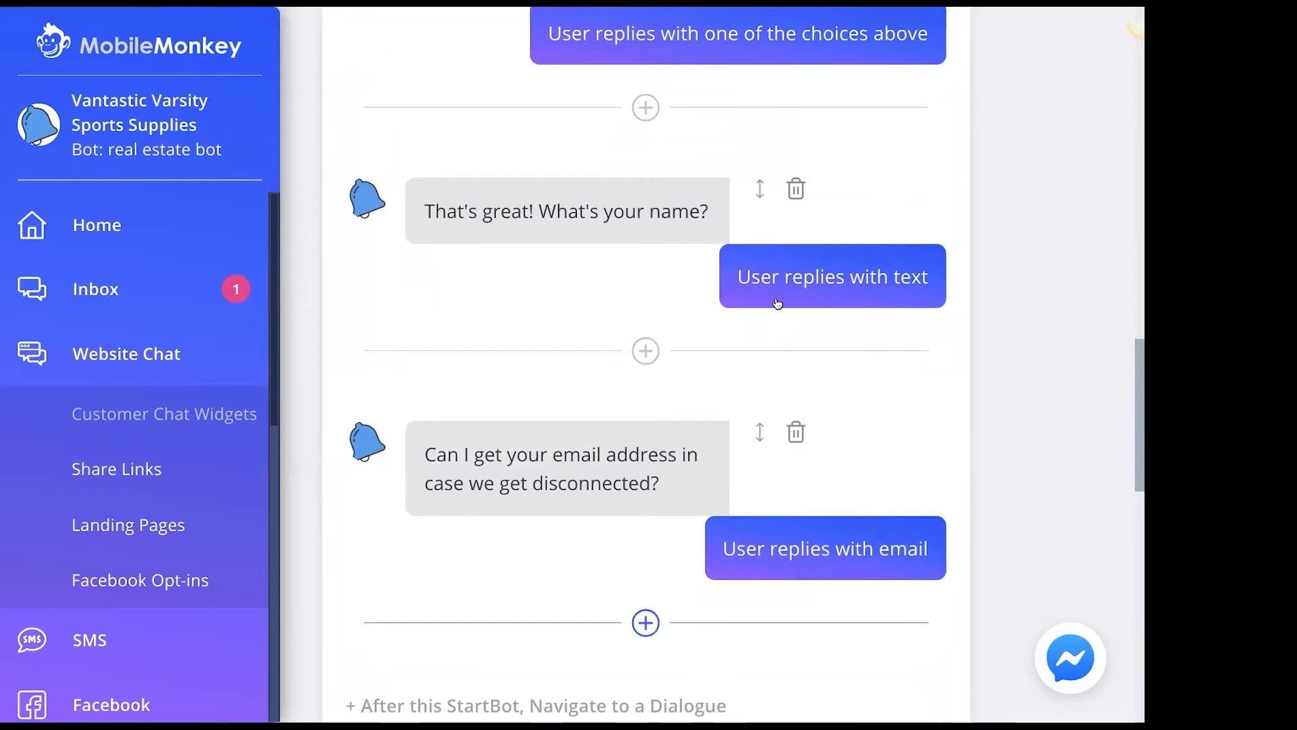
{"action": "scroll", "coordinate": [700, 273], "scroll_direction": "up", "scroll_amount": 3}
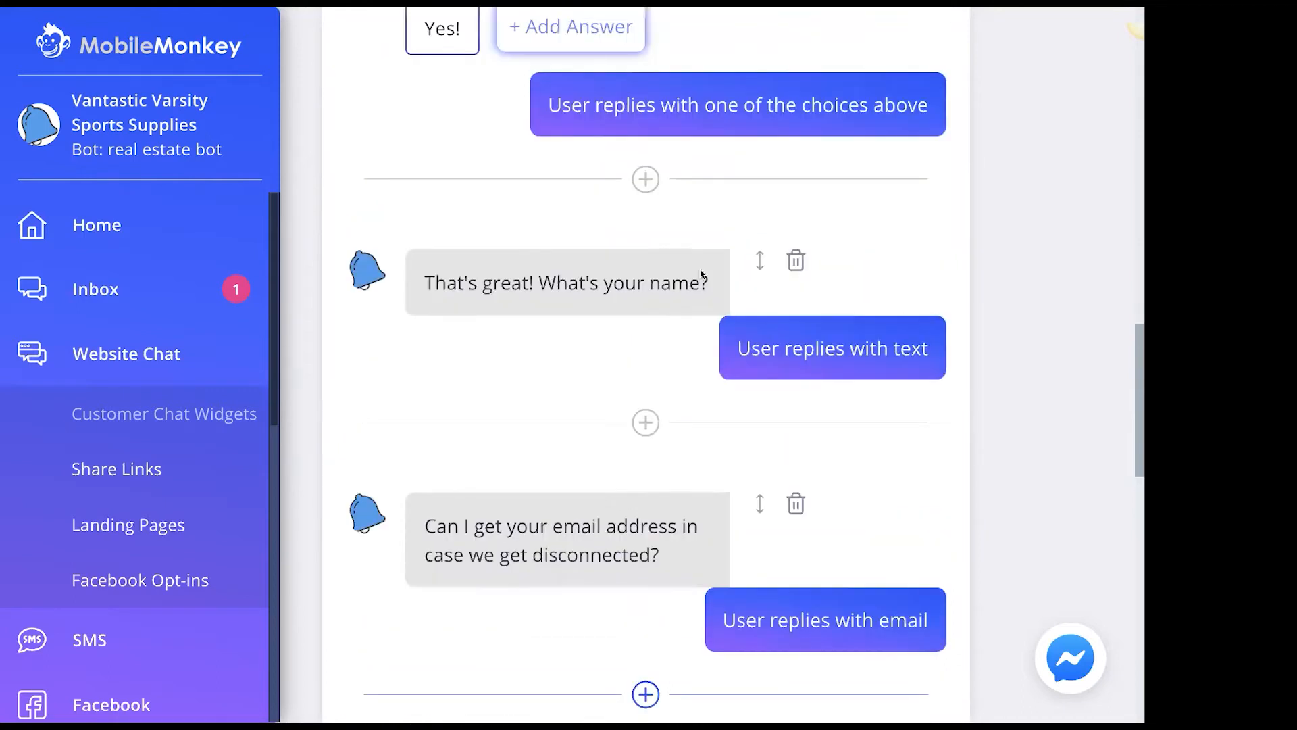
{"action": "scroll", "coordinate": [700, 275], "scroll_direction": "up", "scroll_amount": 2}
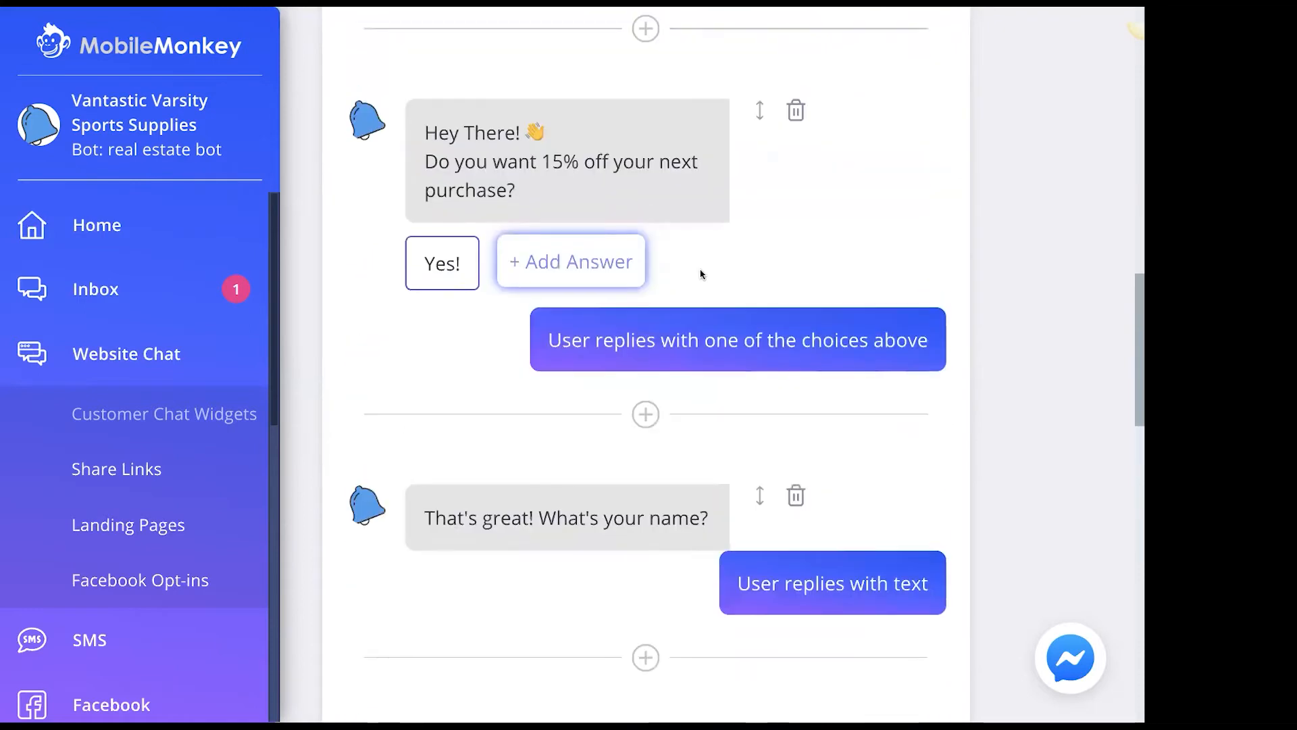
{"action": "scroll", "coordinate": [664, 369], "scroll_direction": "down", "scroll_amount": 3}
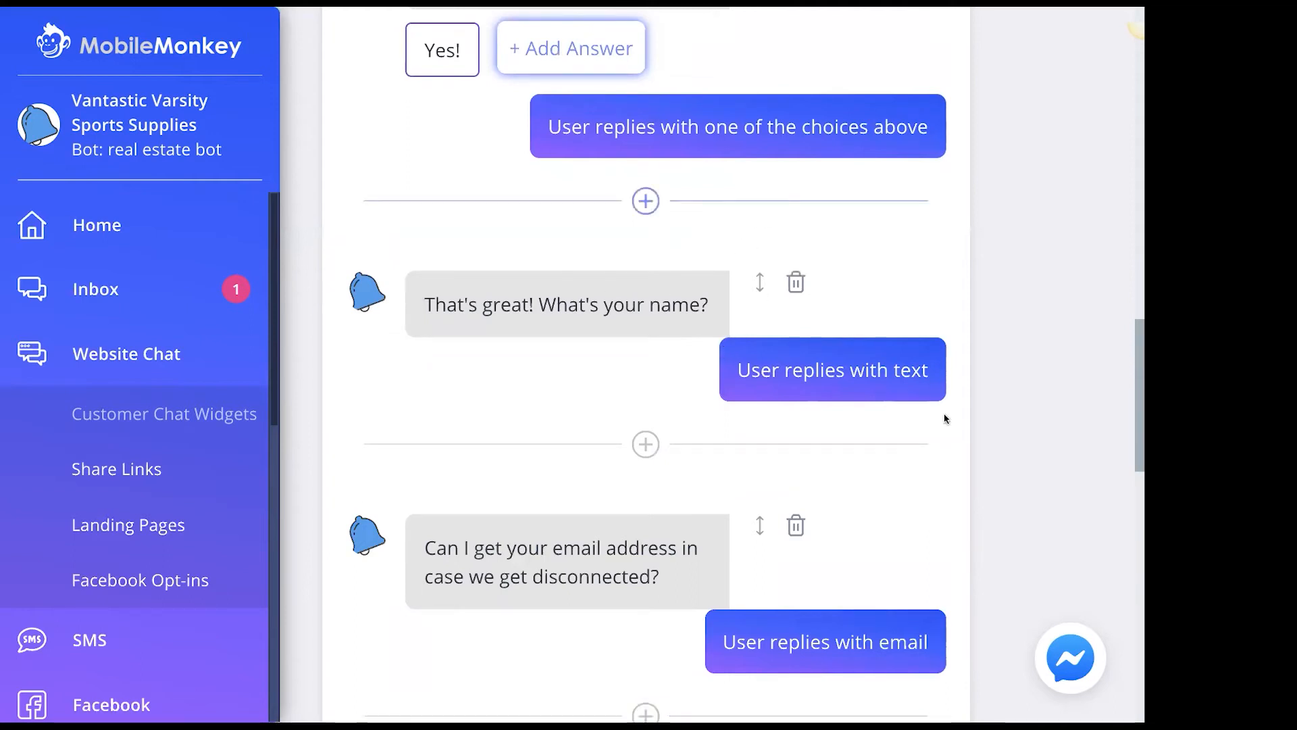
{"action": "scroll", "coordinate": [922, 447], "scroll_direction": "down", "scroll_amount": 1}
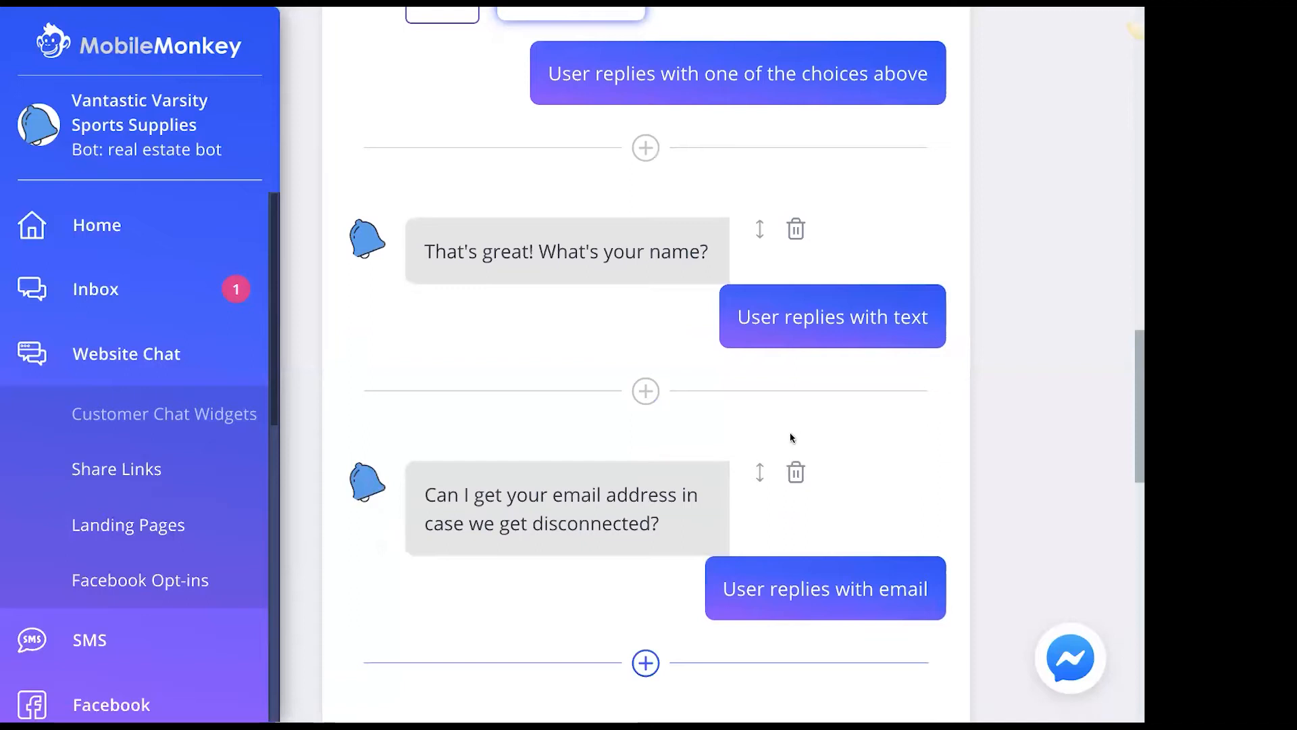
{"action": "scroll", "coordinate": [778, 442], "scroll_direction": "down", "scroll_amount": 1}
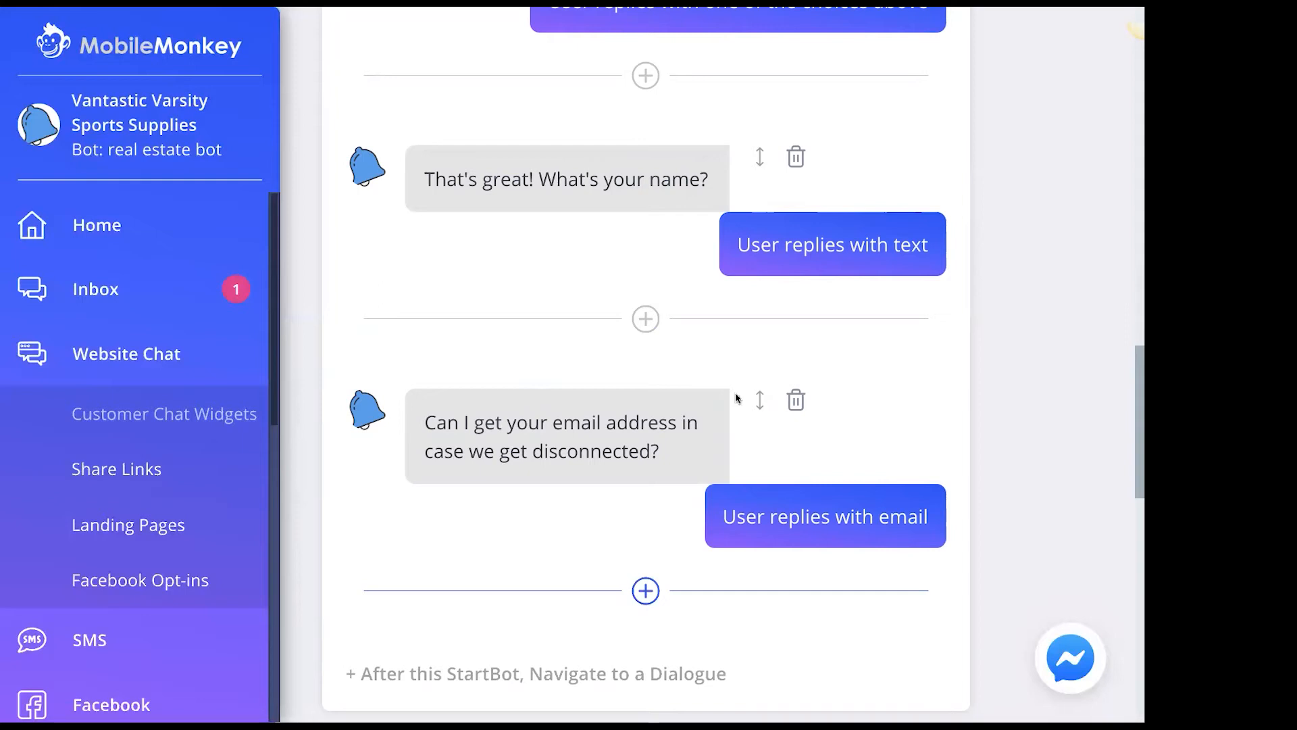
{"action": "scroll", "coordinate": [881, 372], "scroll_direction": "up", "scroll_amount": 1}
{"action": "scroll", "coordinate": [882, 374], "scroll_direction": "down", "scroll_amount": 2}
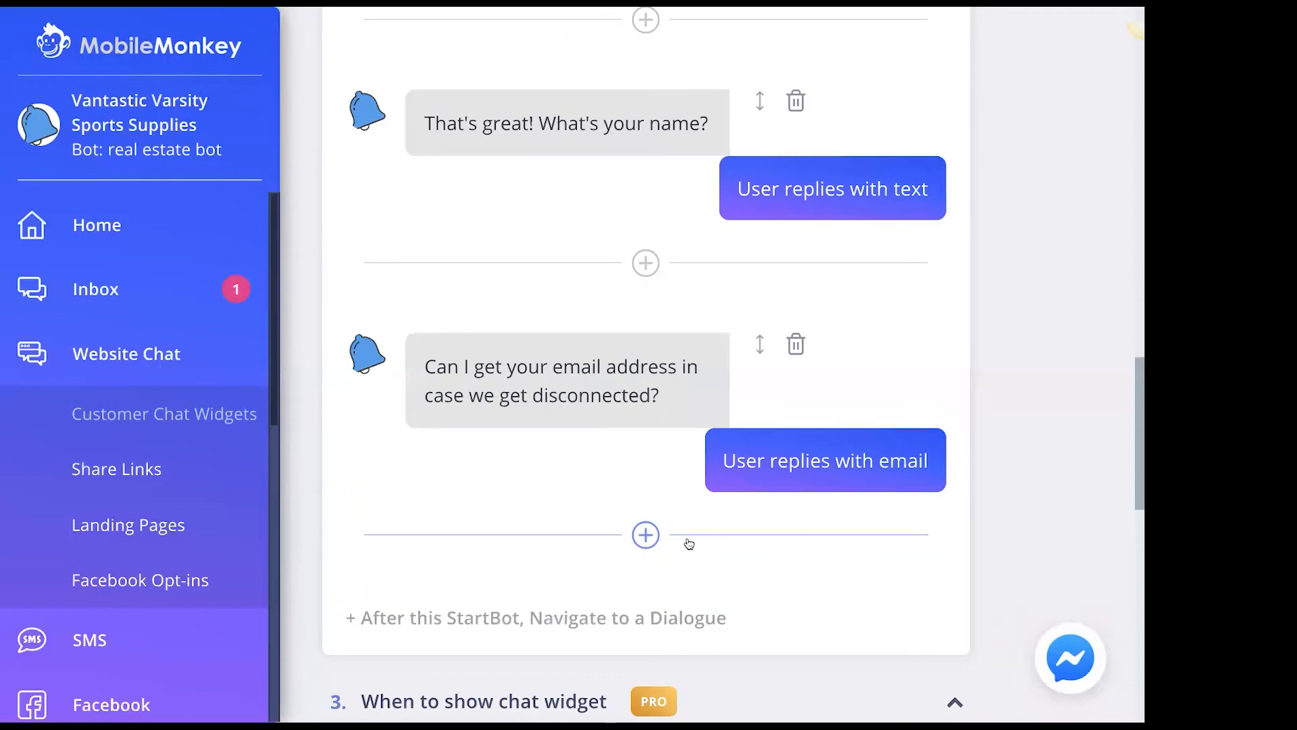
{"action": "left_click", "coordinate": [646, 535]}
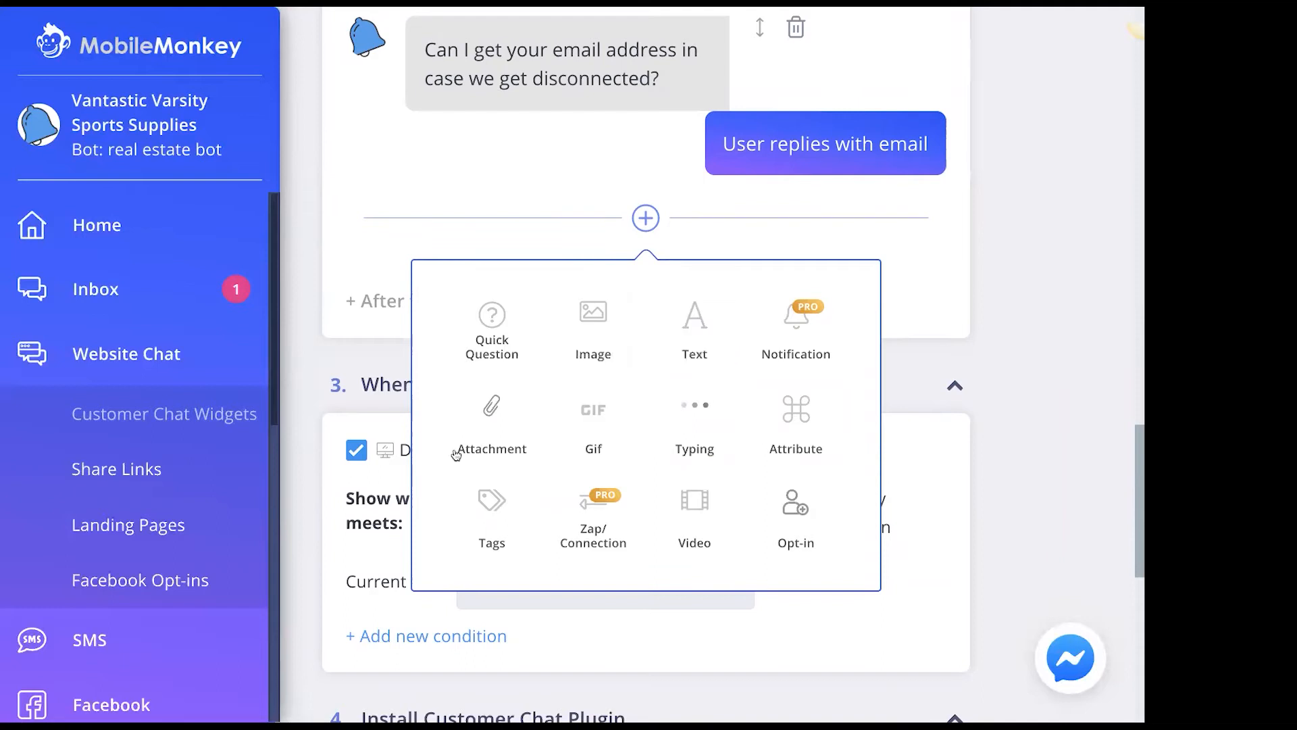
{"action": "left_click", "coordinate": [983, 262]}
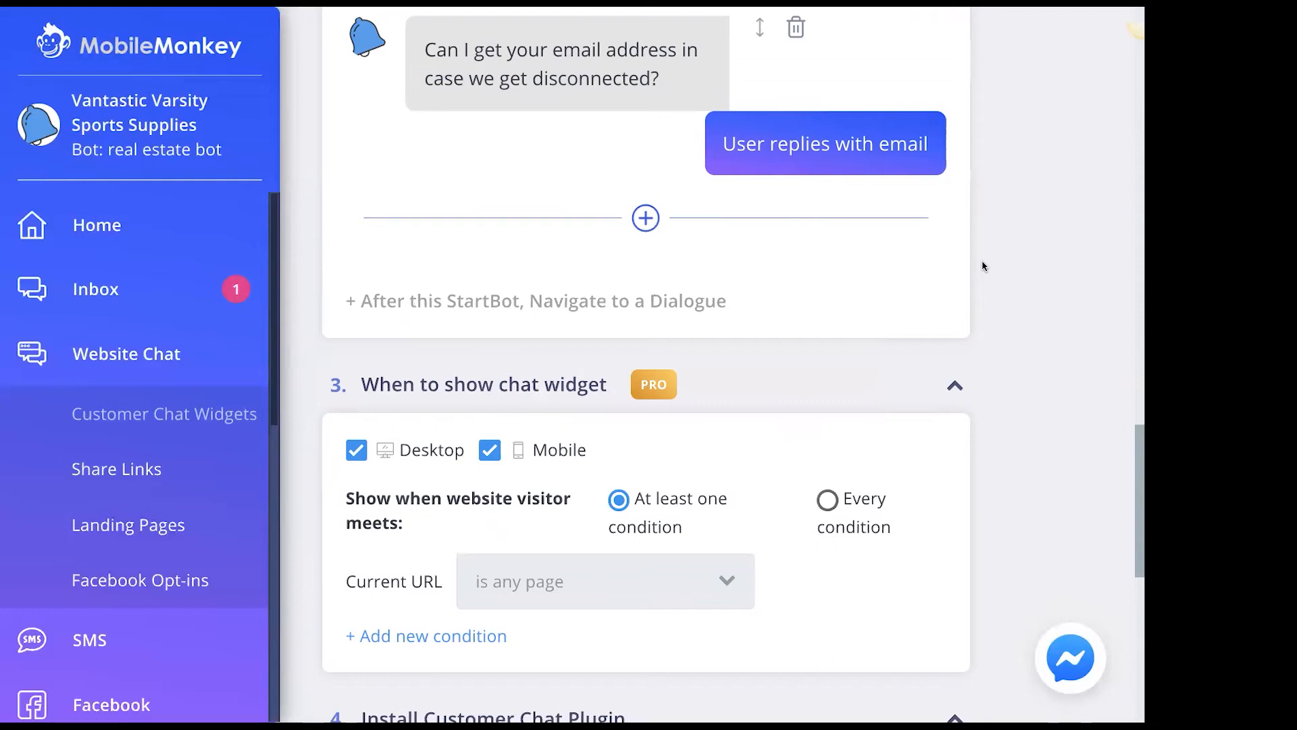
Examine the device and visitor conditions that control when the chat widget is shown.
{"action": "scroll", "coordinate": [983, 266], "scroll_direction": "down", "scroll_amount": 1}
{"action": "scroll", "coordinate": [983, 266], "scroll_direction": "up", "scroll_amount": 1}
{"action": "scroll", "coordinate": [982, 266], "scroll_direction": "down", "scroll_amount": 1}
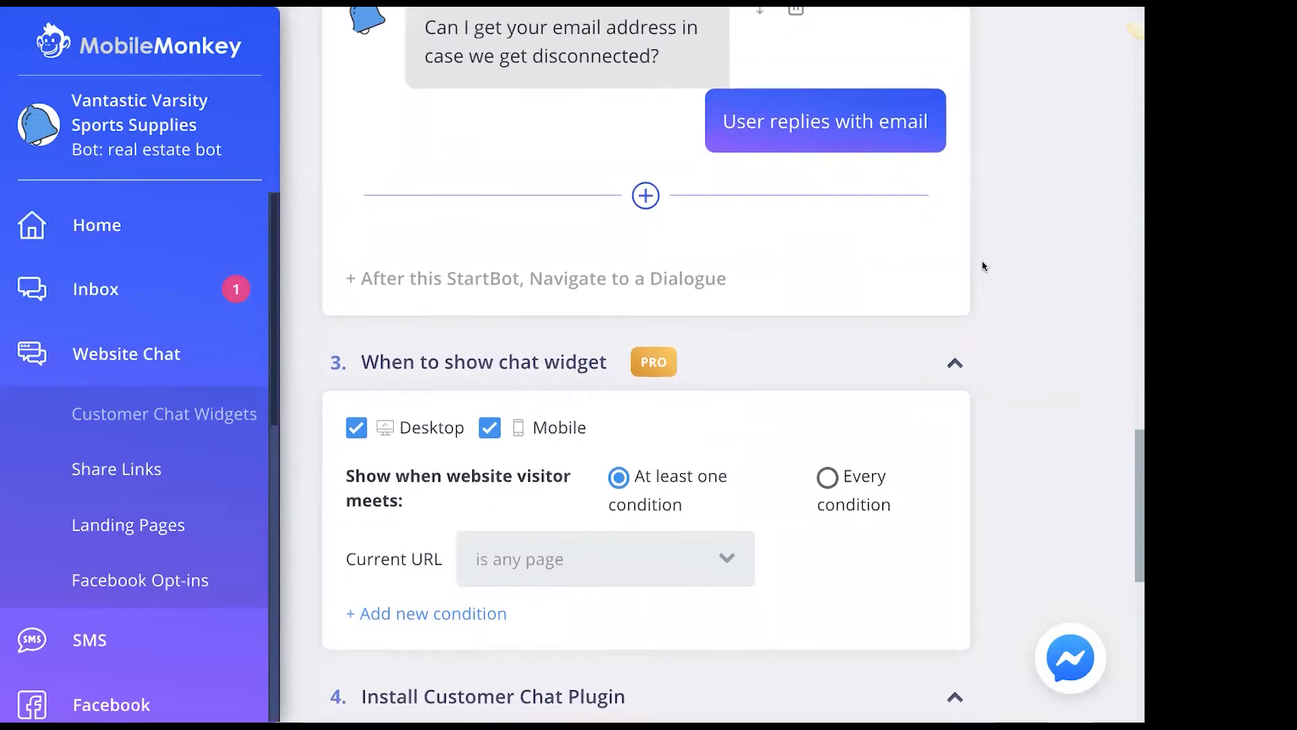
{"action": "scroll", "coordinate": [768, 291], "scroll_direction": "down", "scroll_amount": 4}
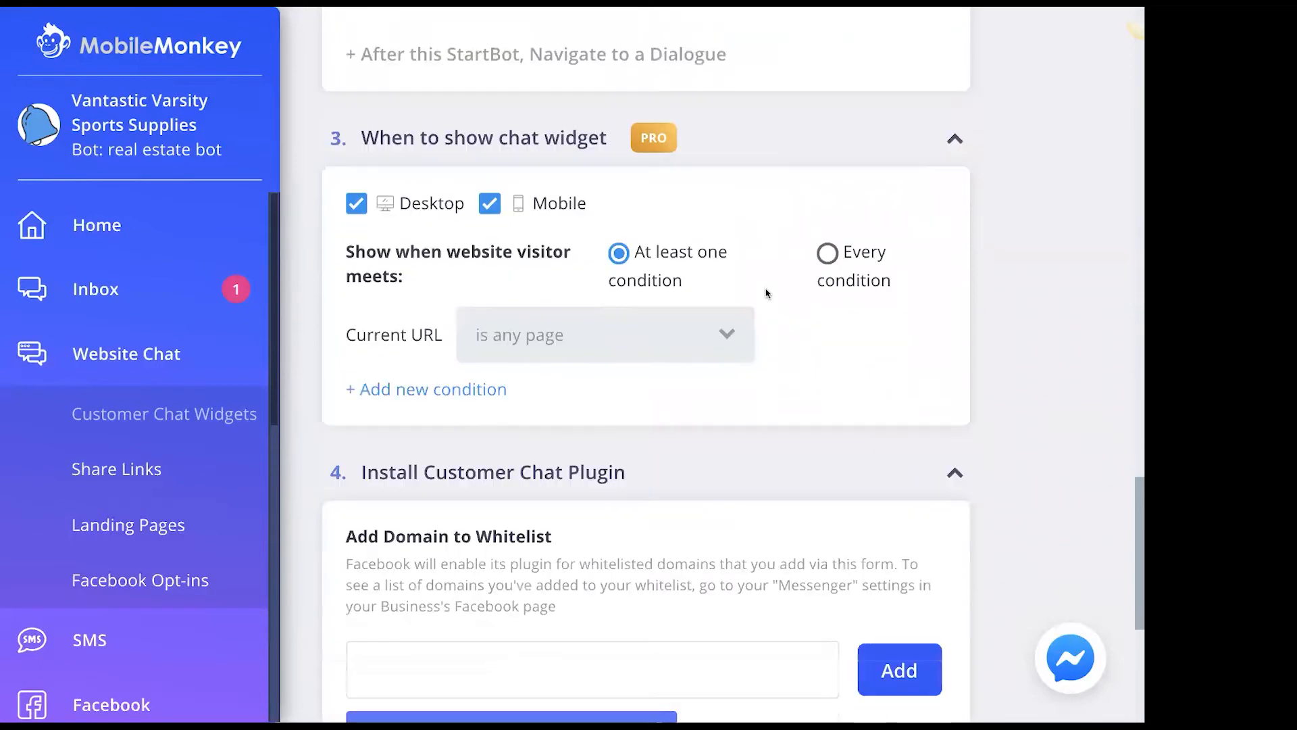
{"action": "scroll", "coordinate": [767, 292], "scroll_direction": "up", "scroll_amount": 1}
{"action": "scroll", "coordinate": [768, 292], "scroll_direction": "down", "scroll_amount": 2}
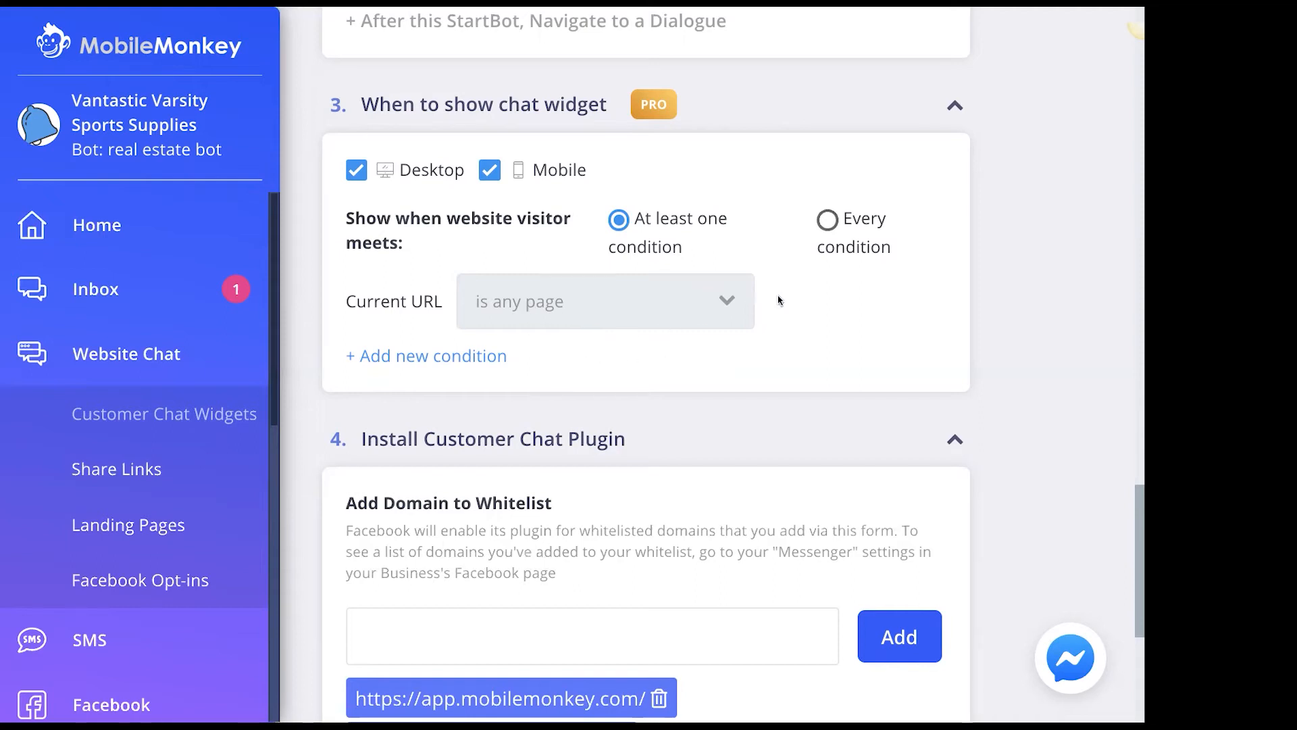
Open the customization settings for the widget's MobileMonkey OmniChat option.
{"action": "scroll", "coordinate": [779, 299], "scroll_direction": "up", "scroll_amount": 7}
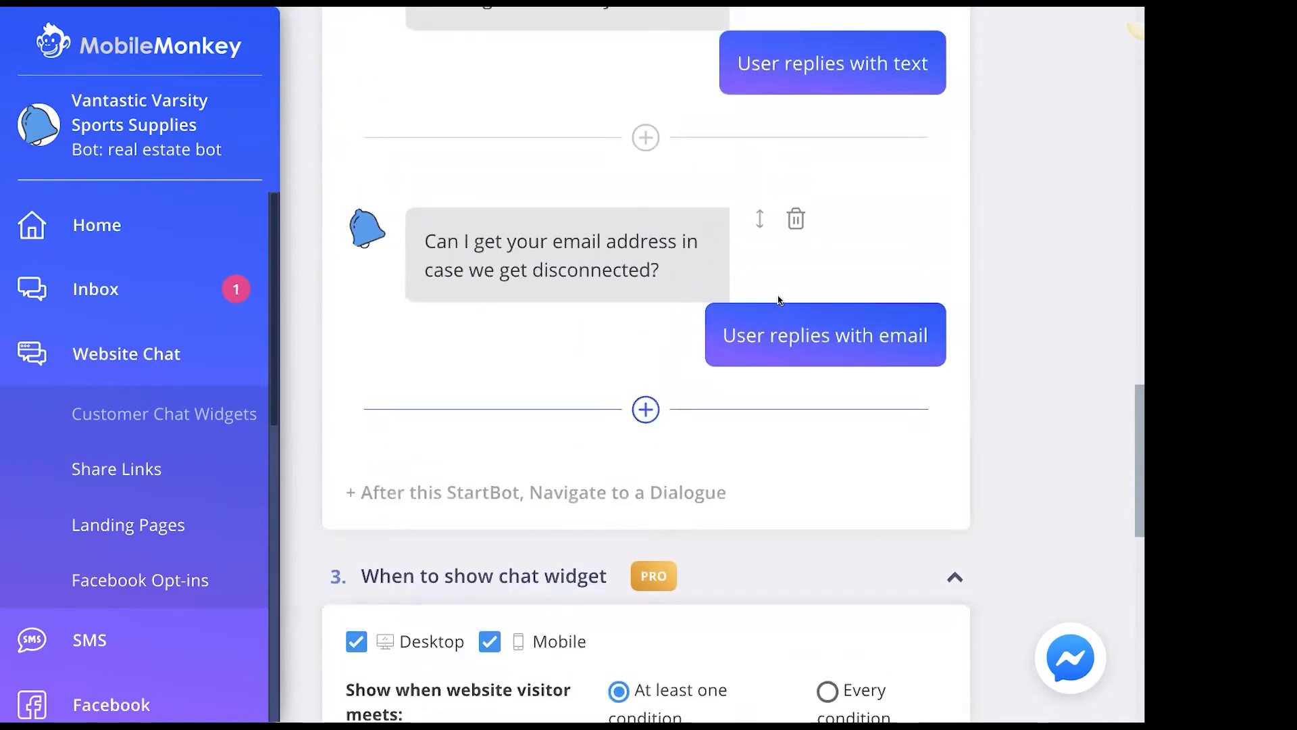
{"action": "scroll", "coordinate": [778, 299], "scroll_direction": "up", "scroll_amount": 13}
{"action": "scroll", "coordinate": [778, 300], "scroll_direction": "up", "scroll_amount": 5}
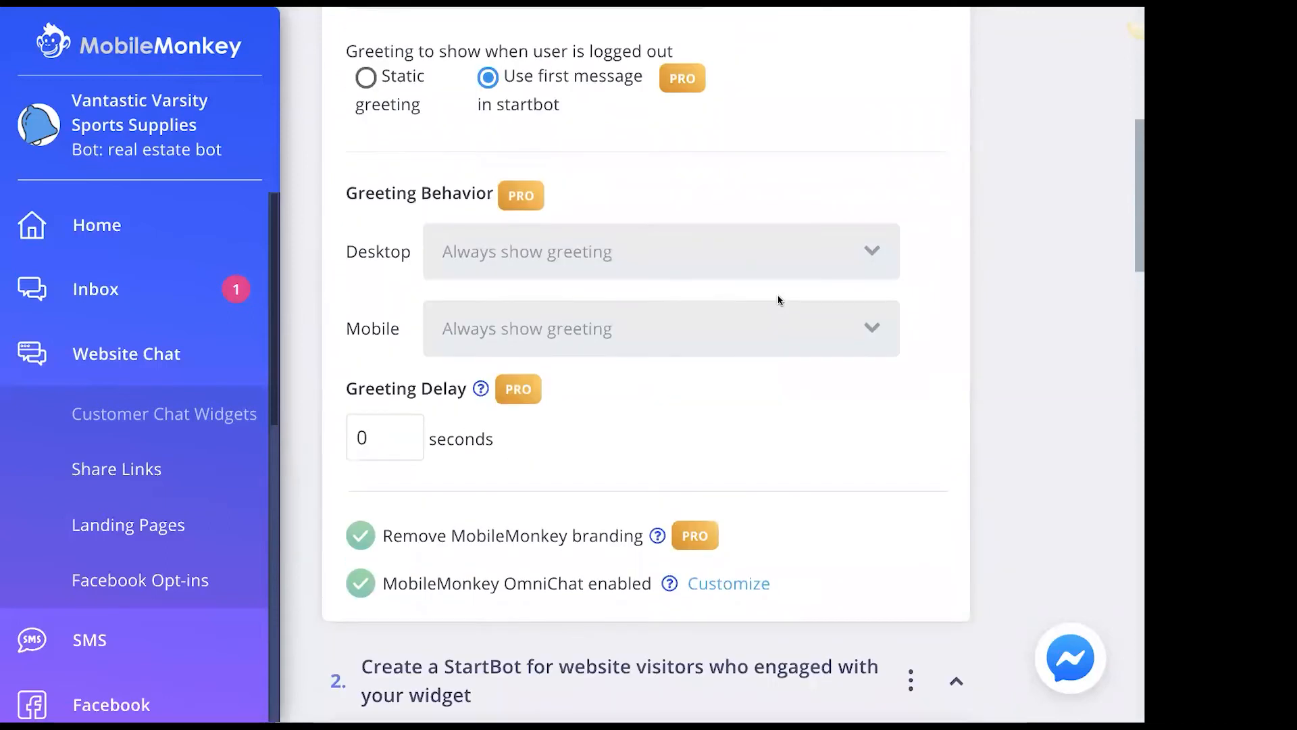
{"action": "scroll", "coordinate": [777, 297], "scroll_direction": "down", "scroll_amount": 2}
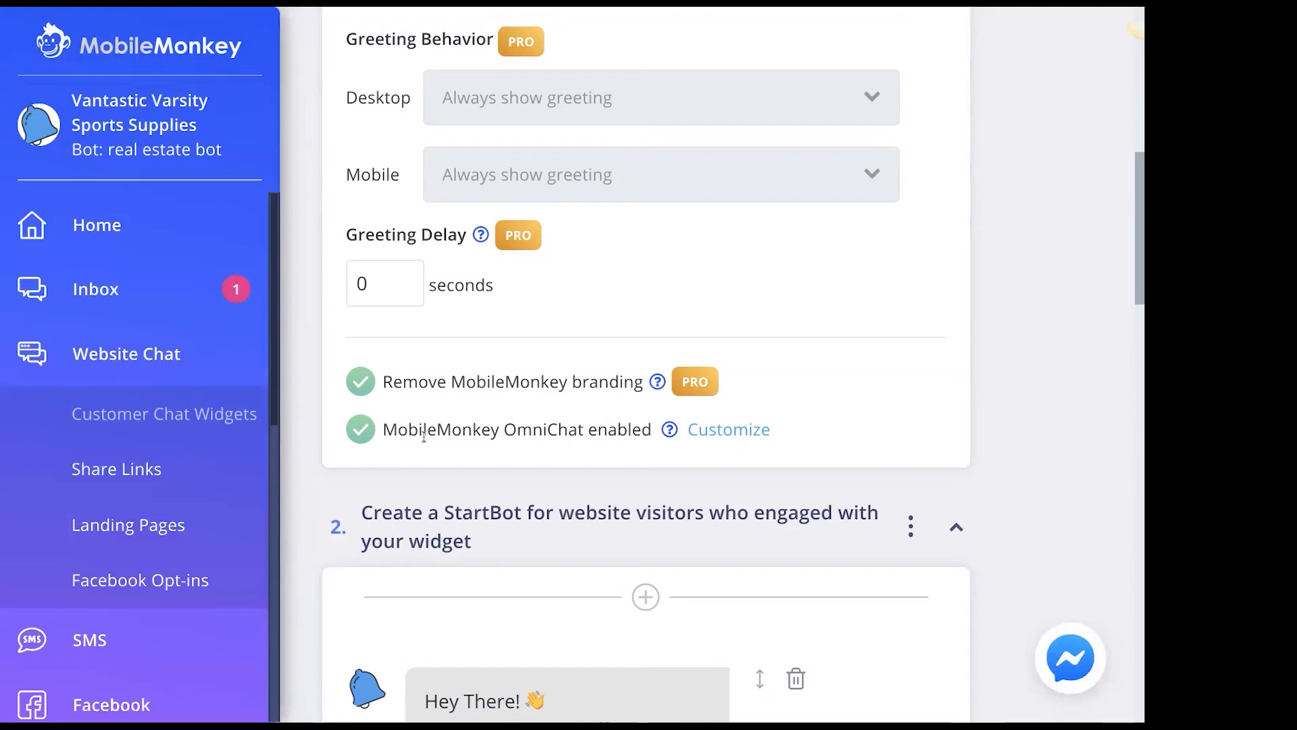
{"action": "left_click", "coordinate": [746, 437]}
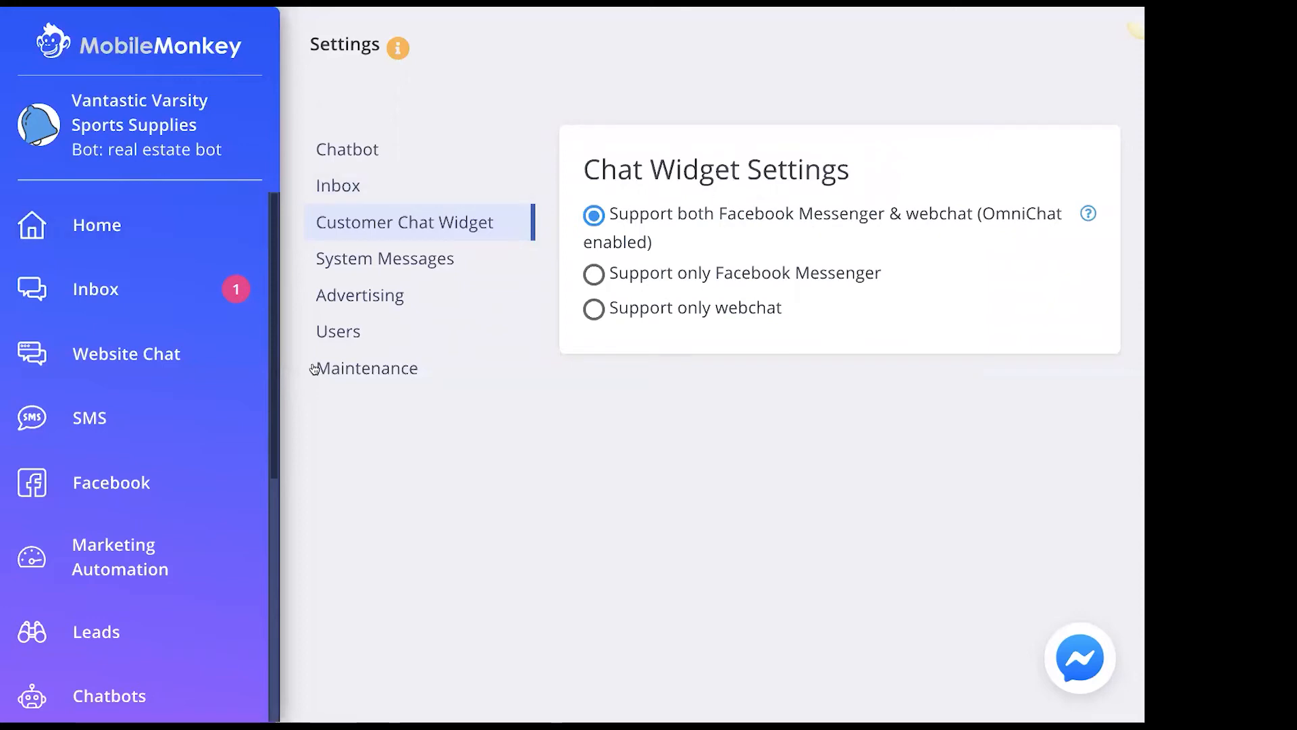
Return to the website's customer chat widgets and open the Test Widget for editing.
{"action": "left_click", "coordinate": [204, 356]}
{"action": "scroll", "coordinate": [383, 496], "scroll_direction": "down", "scroll_amount": 5}
{"action": "left_click", "coordinate": [231, 420]}
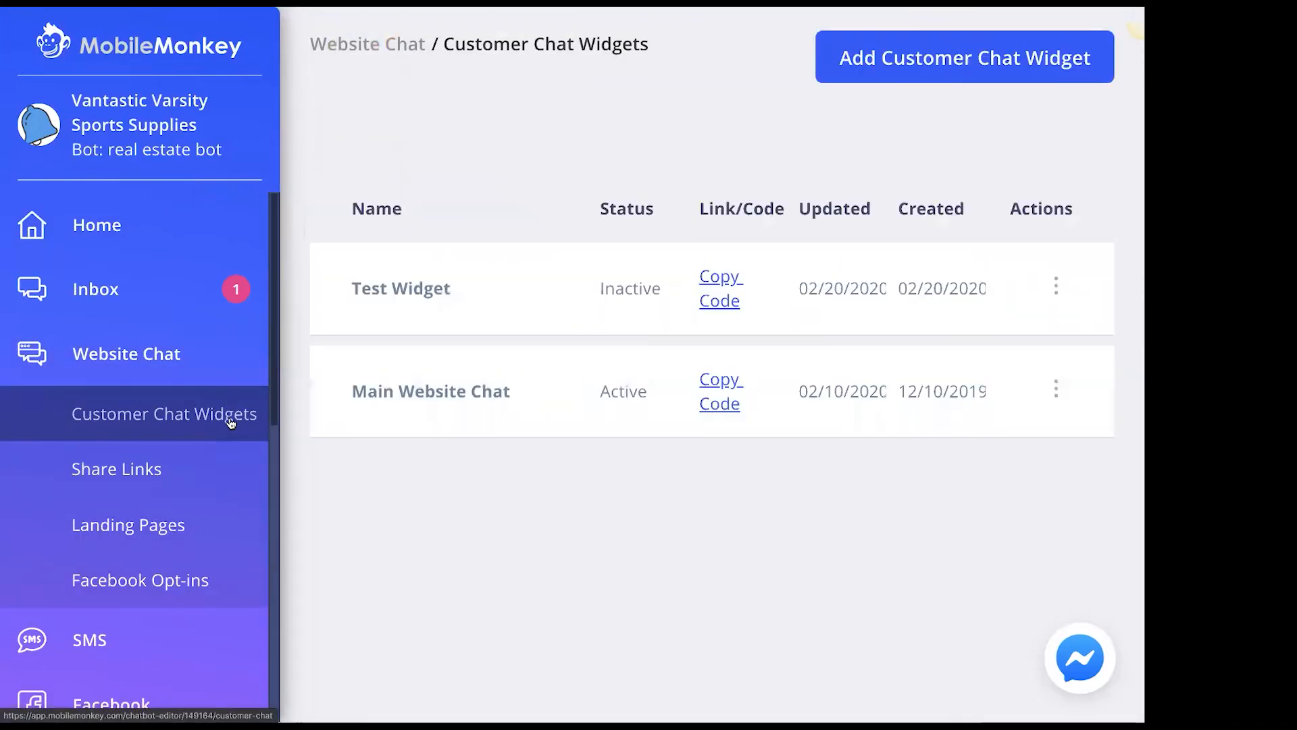
{"action": "left_click", "coordinate": [446, 291]}
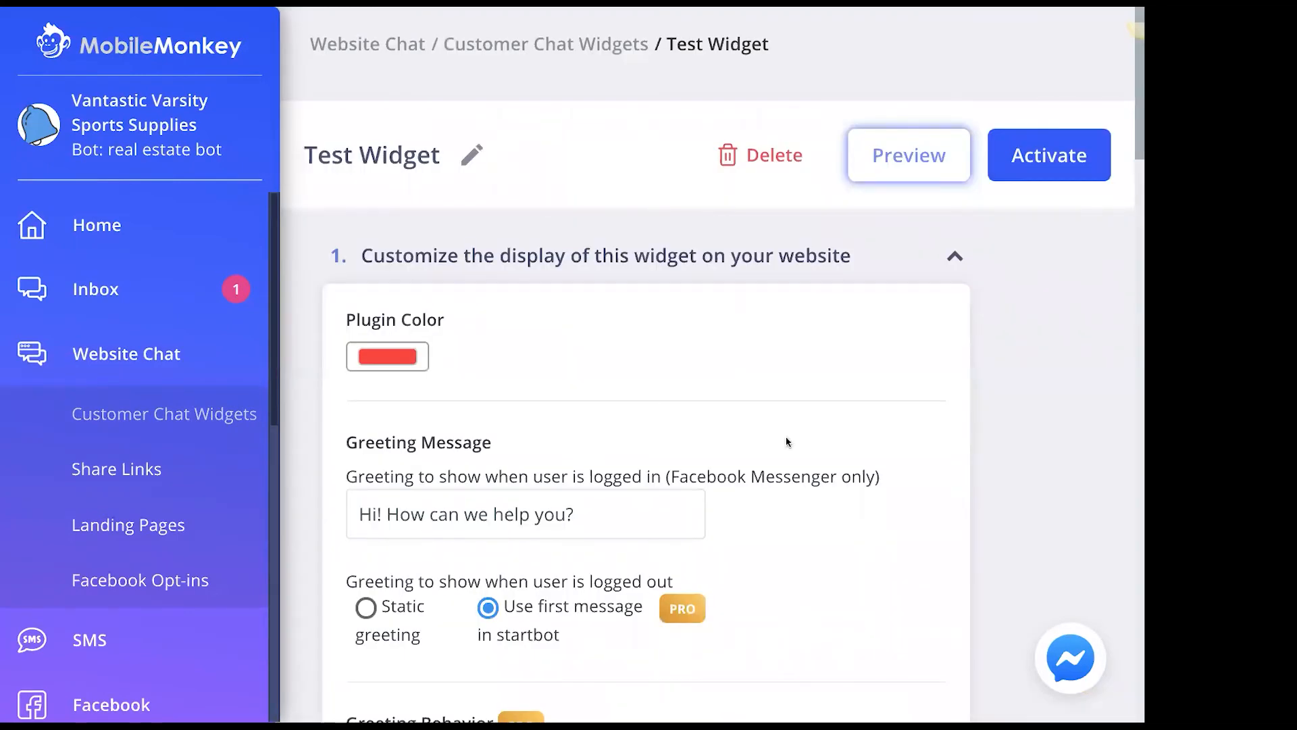
Review the Test Widget's StartBot questions, display conditions and the whitelisted domains for installing the customer chat plugin.
{"action": "scroll", "coordinate": [787, 441], "scroll_direction": "down", "scroll_amount": 6}
{"action": "scroll", "coordinate": [787, 442], "scroll_direction": "down", "scroll_amount": 10}
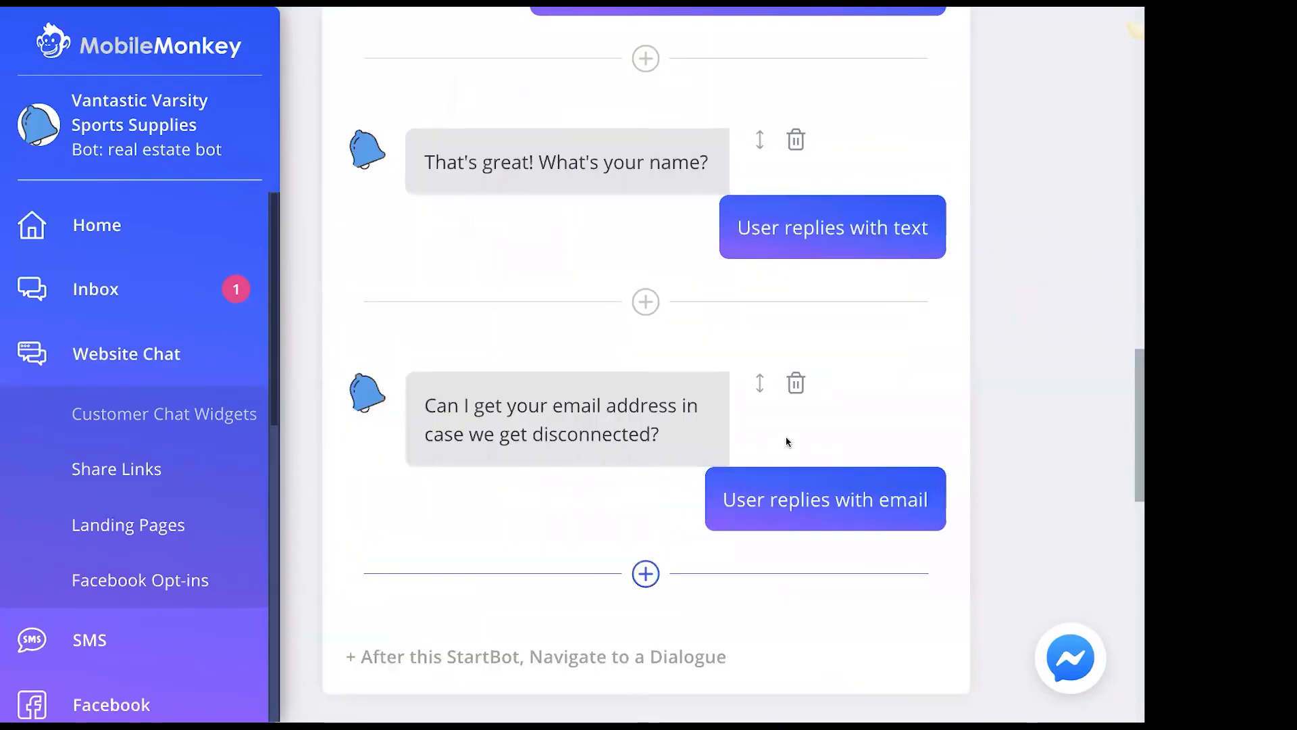
{"action": "scroll", "coordinate": [787, 441], "scroll_direction": "up", "scroll_amount": 1}
{"action": "scroll", "coordinate": [787, 442], "scroll_direction": "down", "scroll_amount": 3}
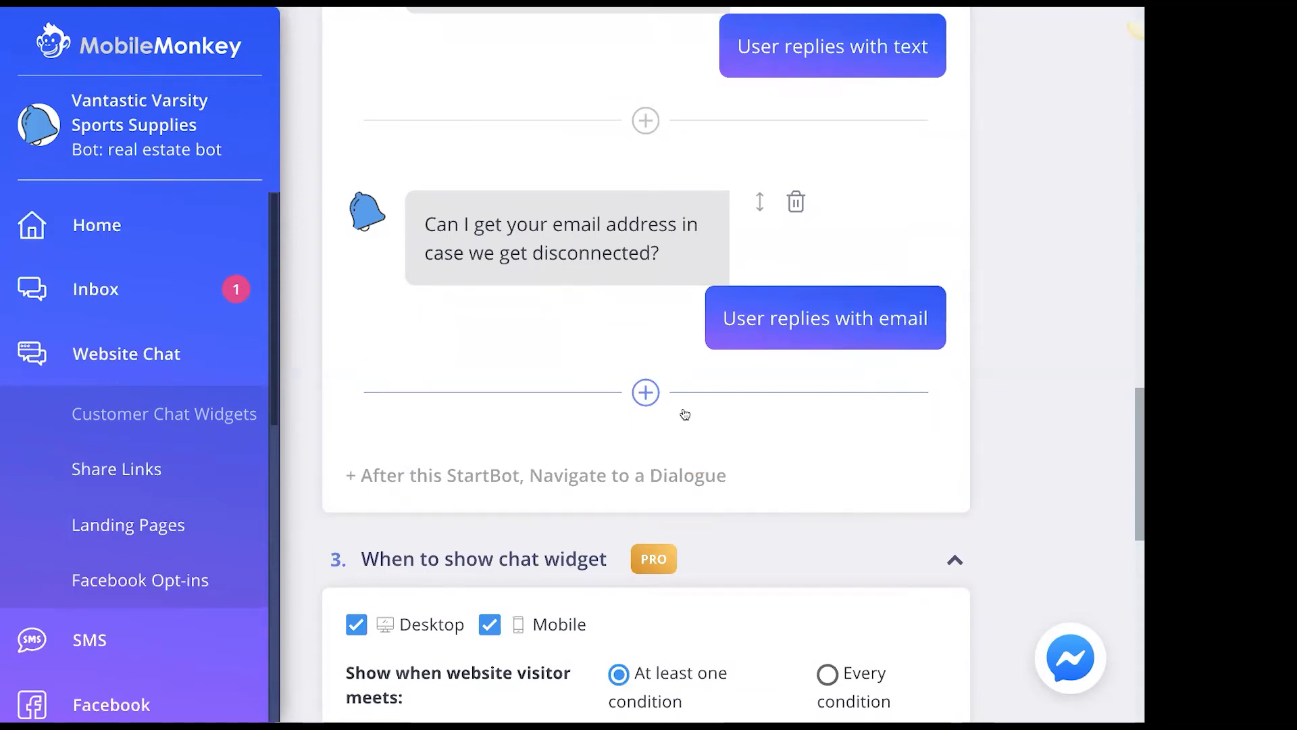
{"action": "scroll", "coordinate": [685, 414], "scroll_direction": "down", "scroll_amount": 2}
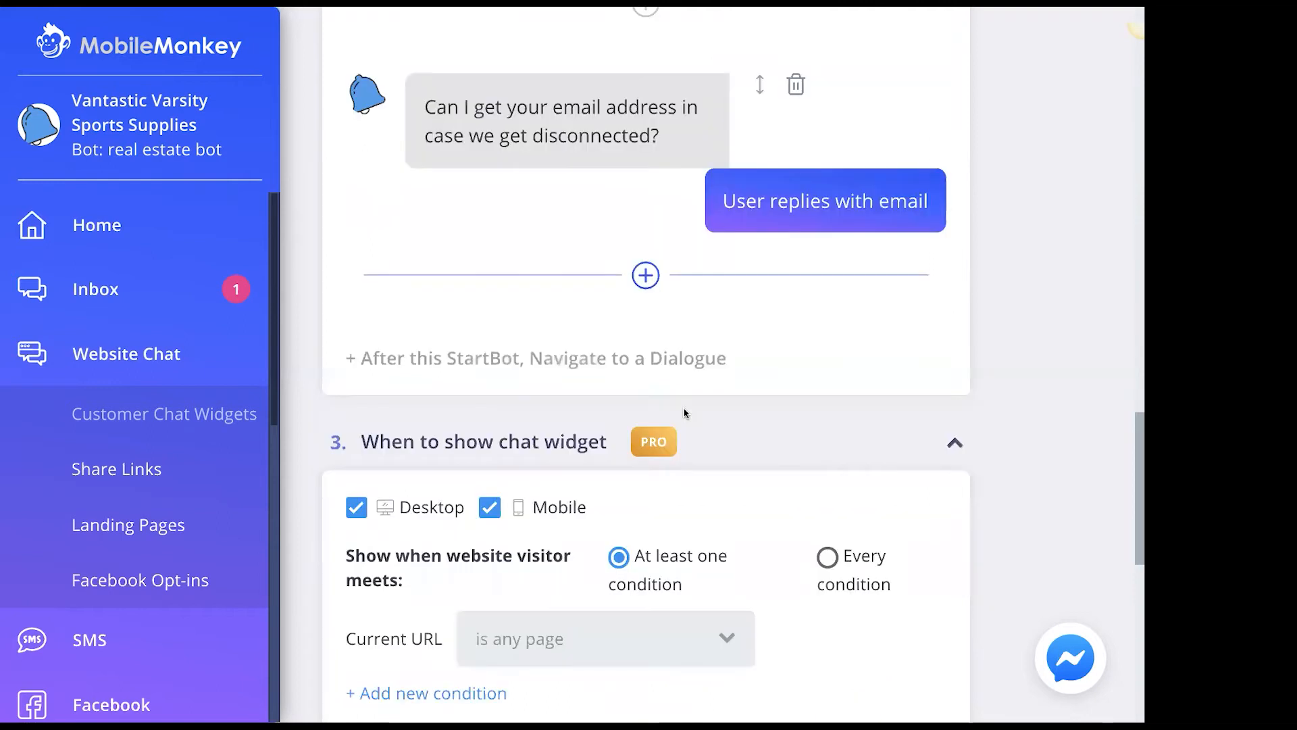
{"action": "scroll", "coordinate": [684, 412], "scroll_direction": "down", "scroll_amount": 2}
{"action": "scroll", "coordinate": [685, 413], "scroll_direction": "down", "scroll_amount": 4}
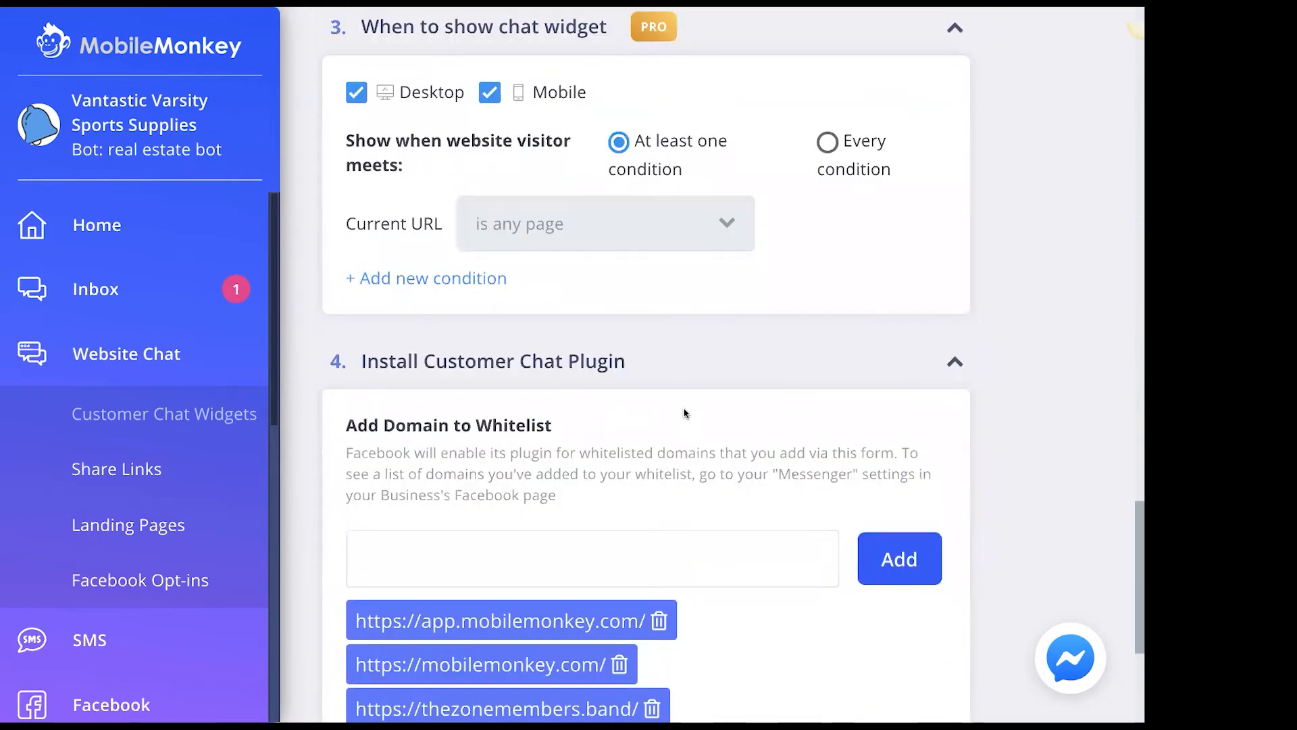
{"action": "scroll", "coordinate": [684, 413], "scroll_direction": "down", "scroll_amount": 2}
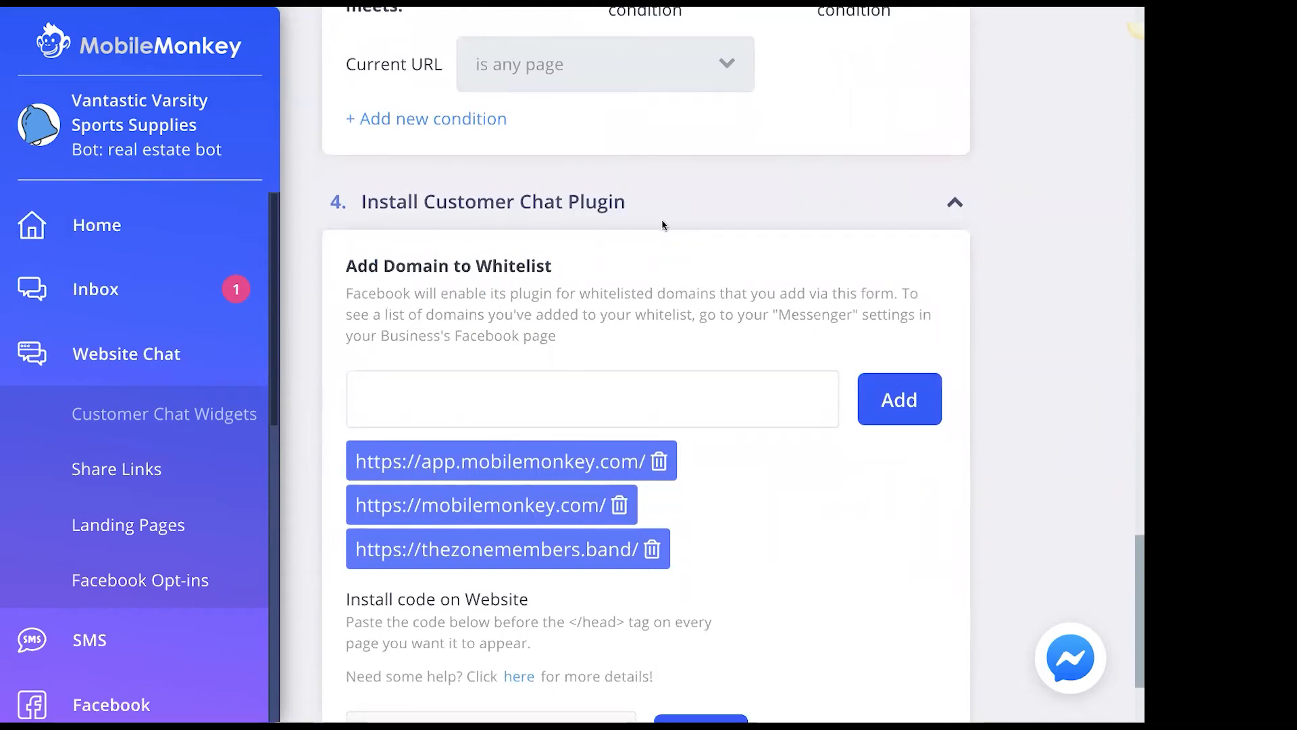
{"action": "scroll", "coordinate": [661, 223], "scroll_direction": "up", "scroll_amount": 1}
{"action": "scroll", "coordinate": [661, 217], "scroll_direction": "down", "scroll_amount": 2}
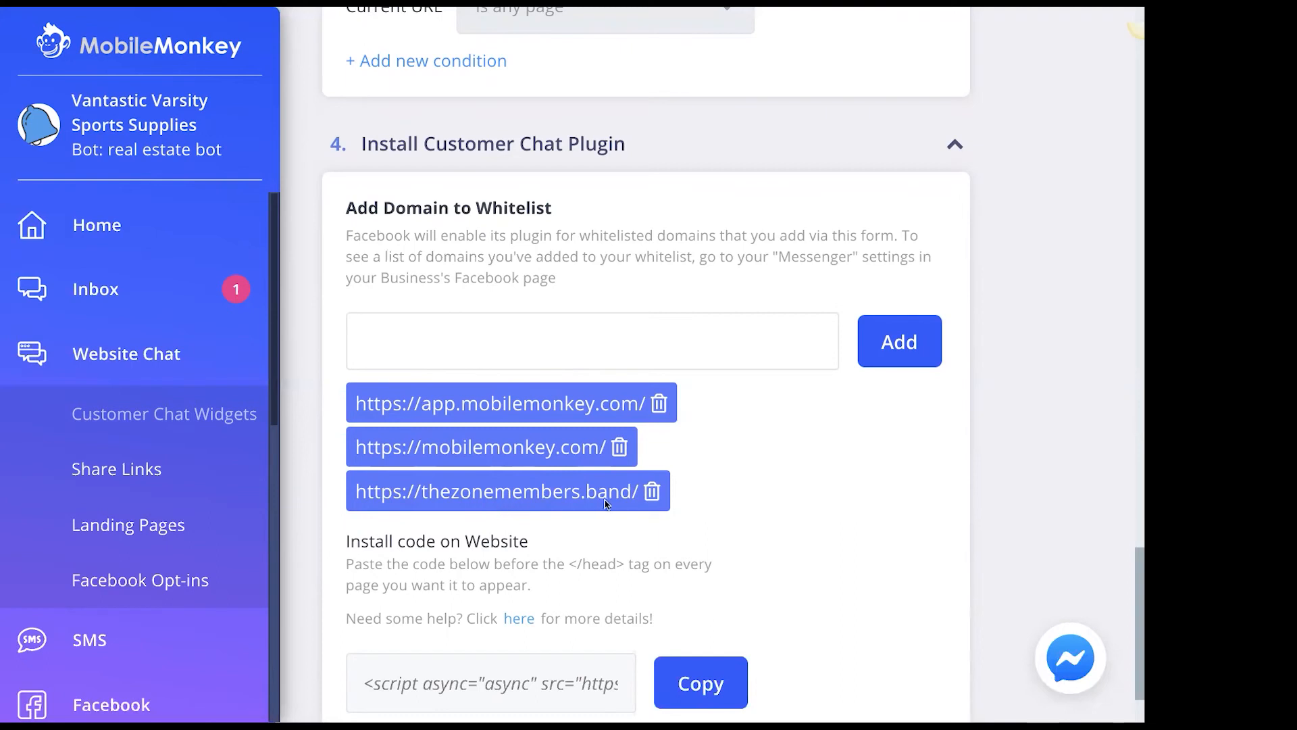
Add google.com to the plugin's domain whitelist and remove it again.
{"action": "left_click", "coordinate": [513, 341]}
{"action": "type", "text": "google.com"}
{"action": "key", "text": "Return"}
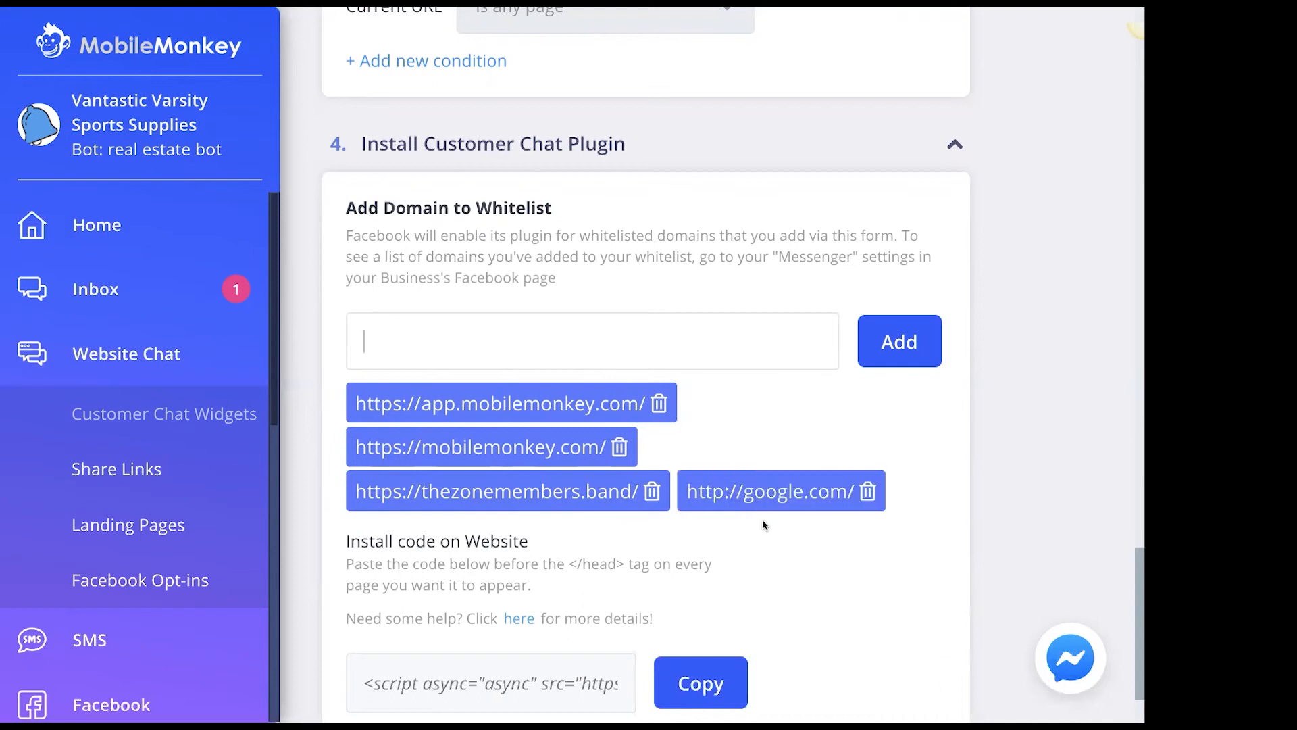
{"action": "left_click", "coordinate": [868, 497]}
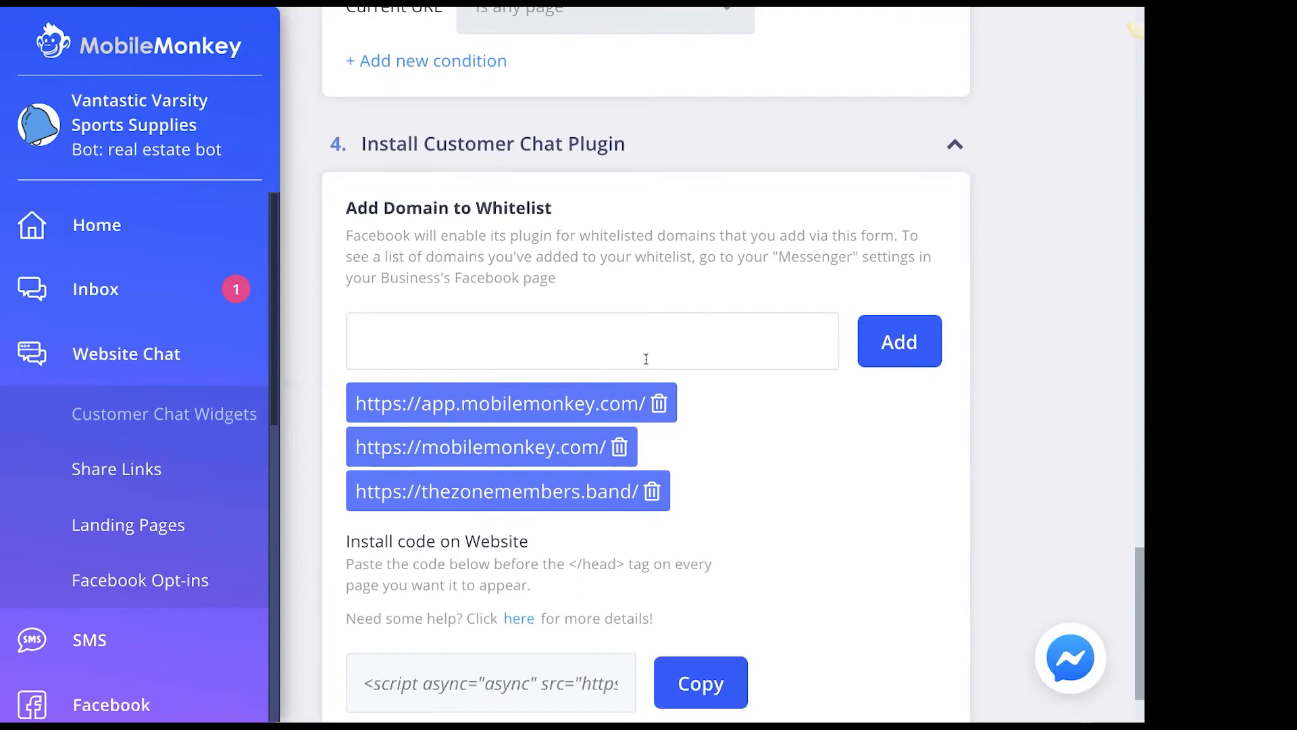
Copy the Test Widget's install code for the website.
{"action": "scroll", "coordinate": [646, 359], "scroll_direction": "down", "scroll_amount": 2}
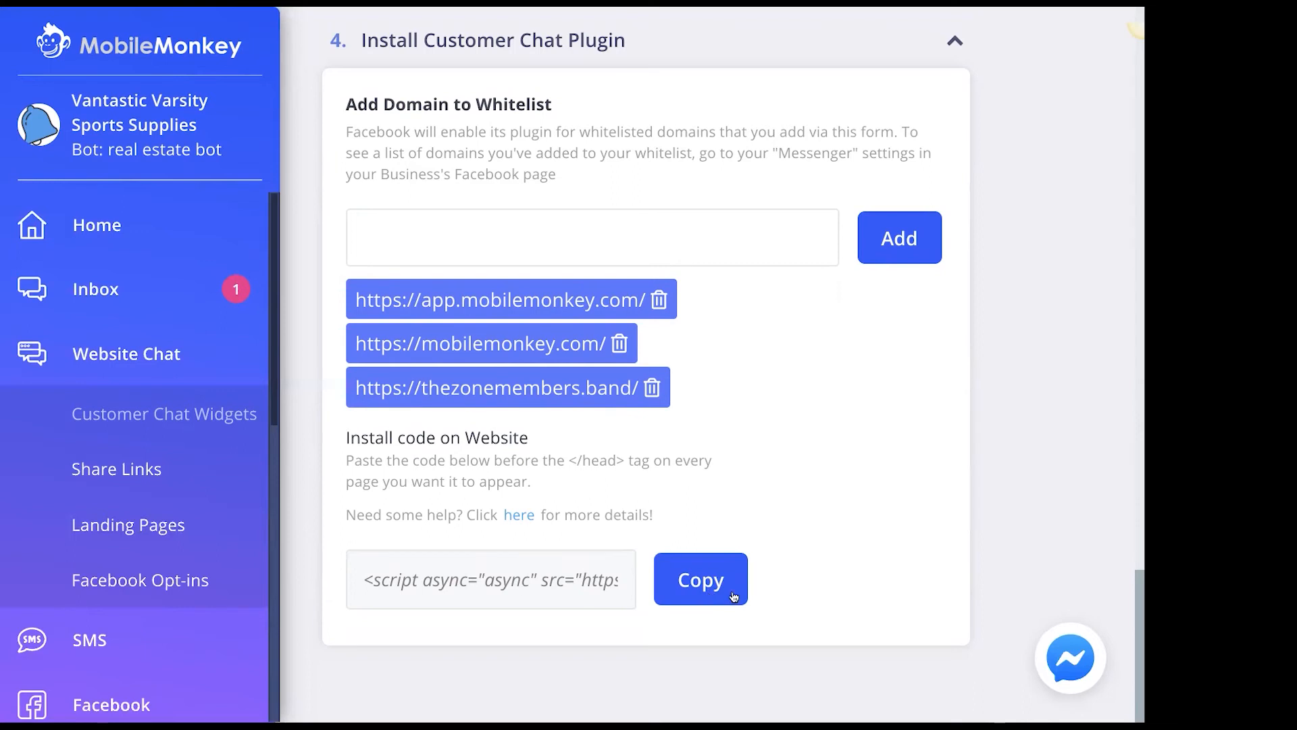
{"action": "left_click", "coordinate": [703, 585]}
{"action": "left_click", "coordinate": [709, 582]}
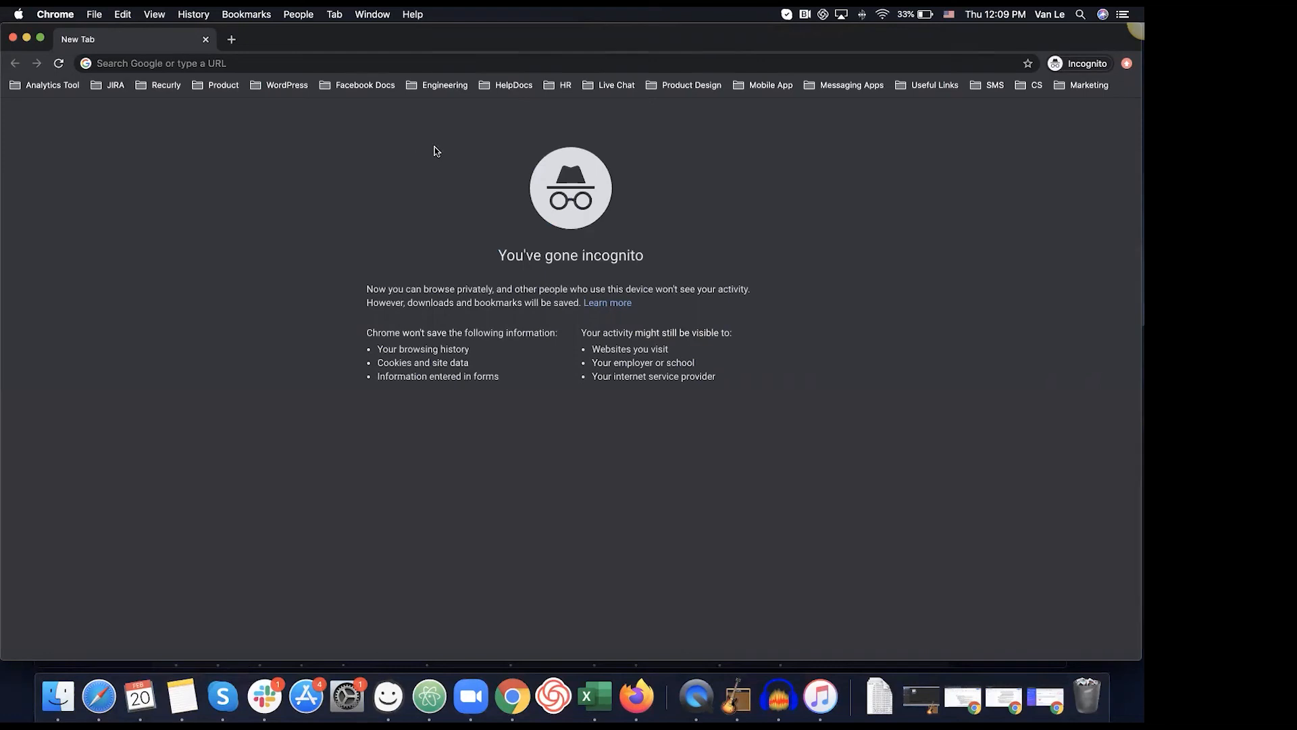
Switch to the incognito Chrome window, load thezonemembers.band and answer Yes! to the chat widget's 15% discount offer.
{"action": "left_click", "coordinate": [277, 65]}
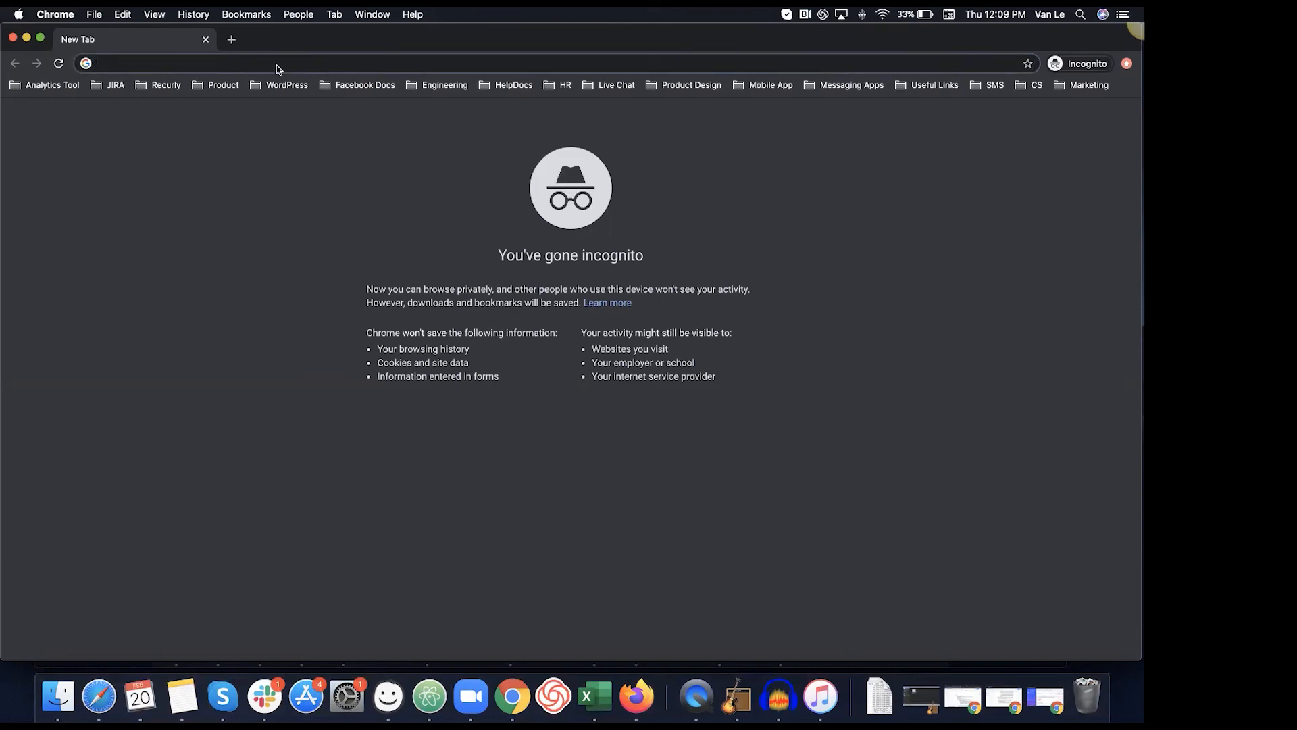
{"action": "type", "text": "the"}
{"action": "key", "text": "Return"}
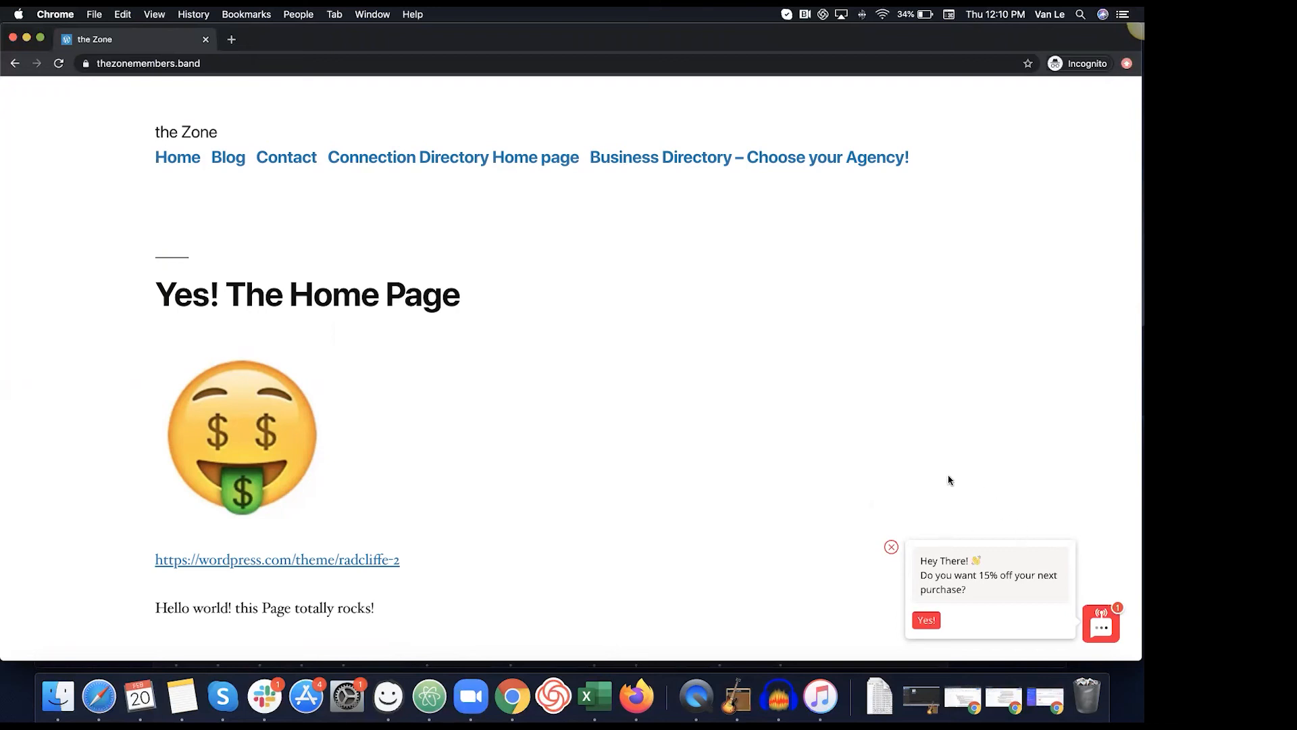
{"action": "left_click", "coordinate": [926, 621]}
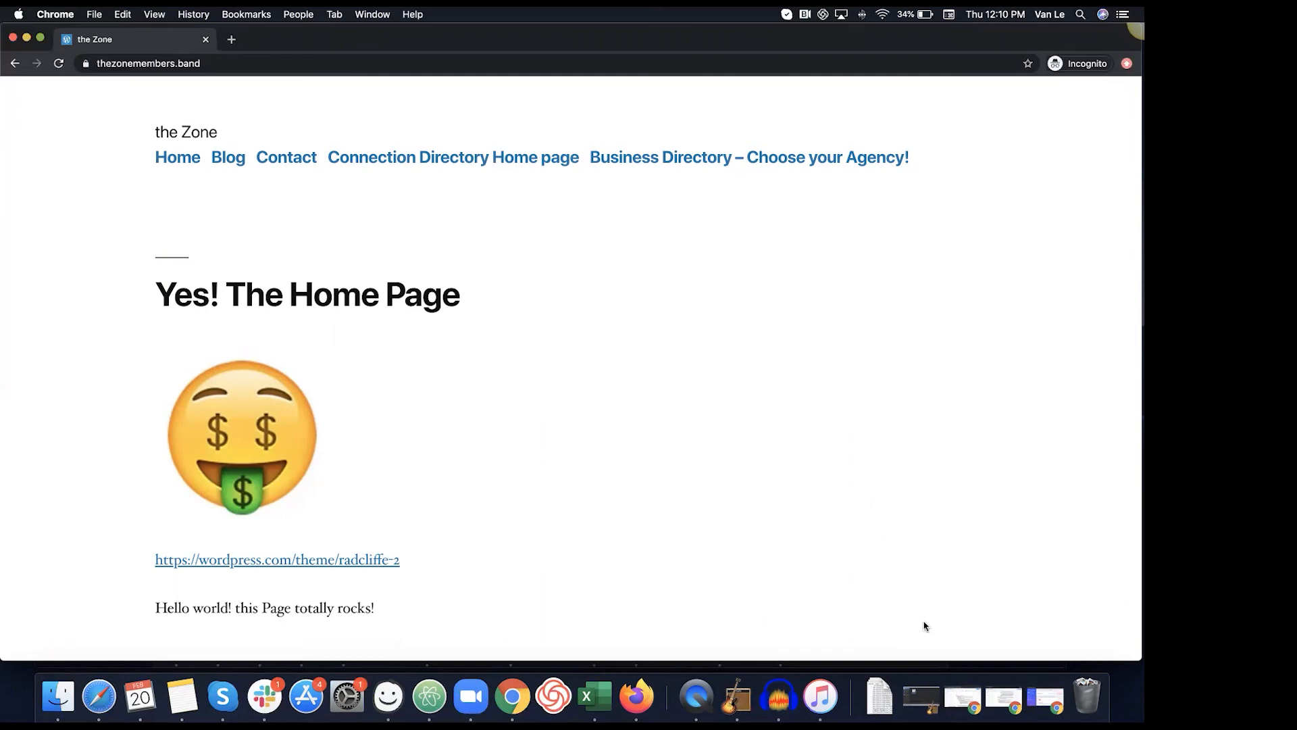